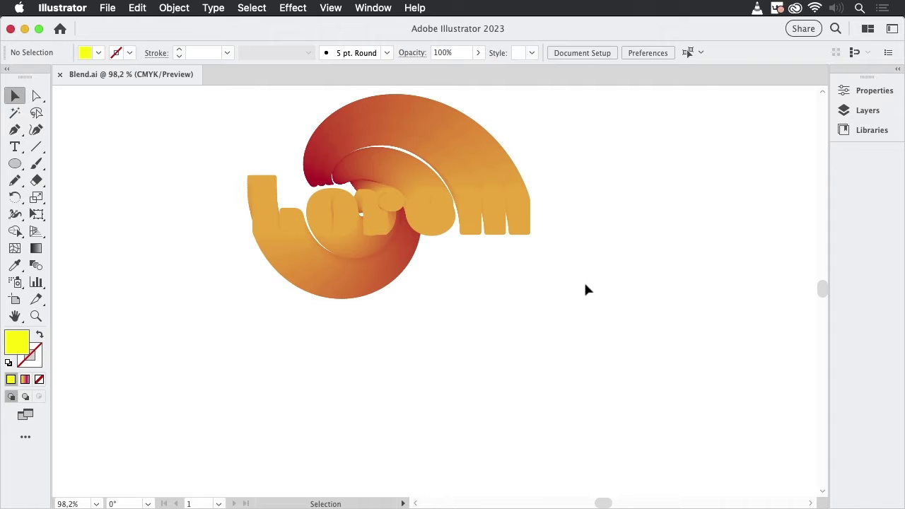
# Draw an area-type frame below the blend and trim its placeholder text to just 'Lorem'.
pyautogui.moveTo(524, 317); pyautogui.dragTo(527, 314)
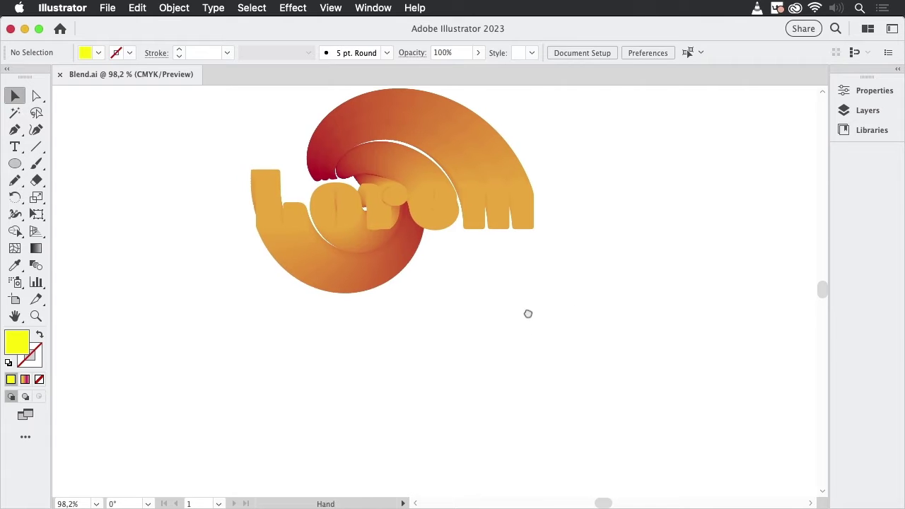
pyautogui.click(14, 147)
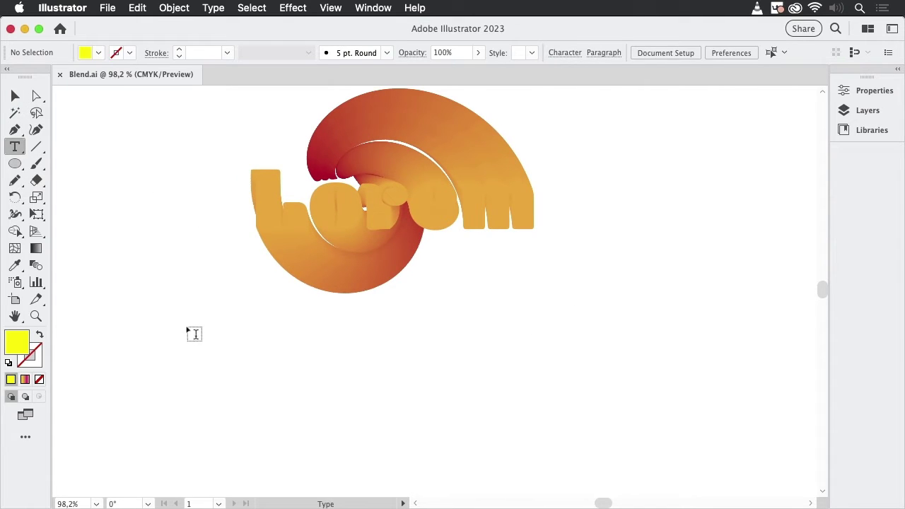
pyautogui.moveTo(201, 334); pyautogui.dragTo(325, 368)
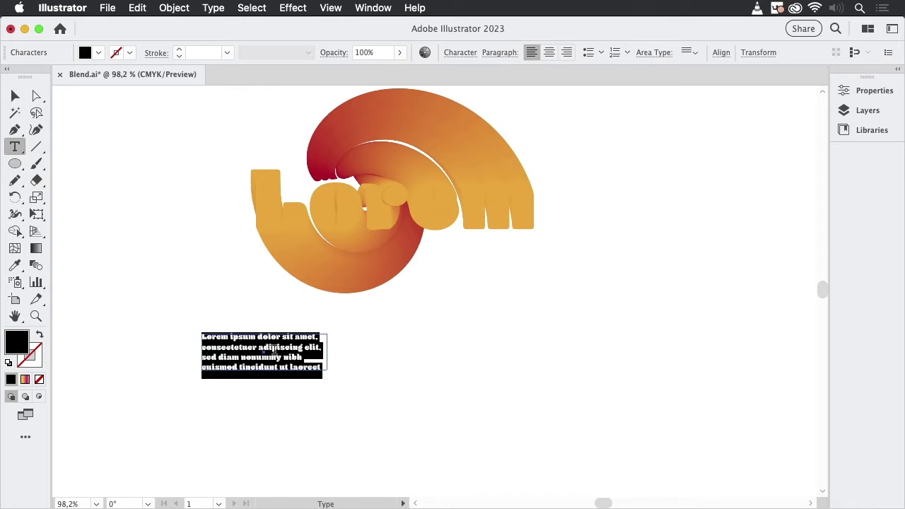
pyautogui.moveTo(230, 337); pyautogui.dragTo(360, 390)
pyautogui.press('BackSpace')
pyautogui.hotkey('shift', 'Left')
pyautogui.hotkey('shift', 'Left')
pyautogui.hotkey('shift', 'Left')
pyautogui.hotkey('shift', 'Left')
pyautogui.hotkey('shift', 'Left')
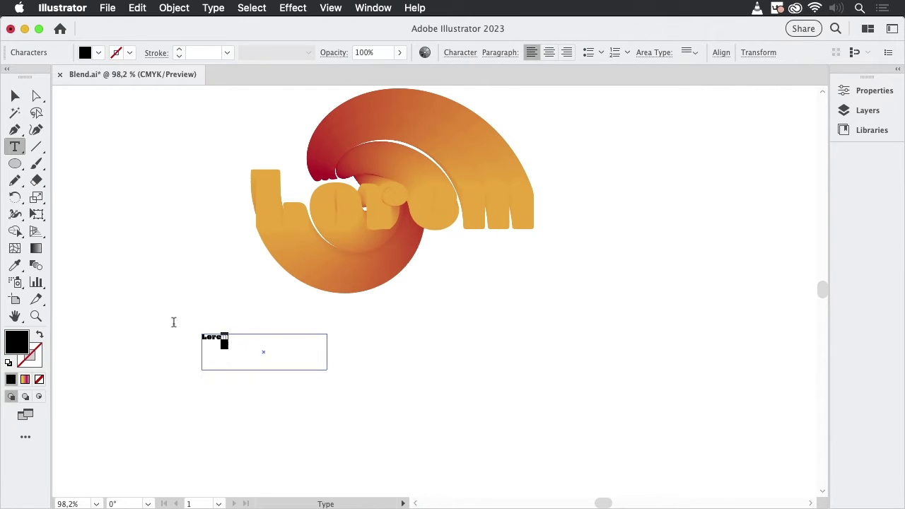
# Enlarge the Blenny Black 'Lorem' from 12 pt to 40 pt in the Character panel.
pyautogui.click(460, 53)
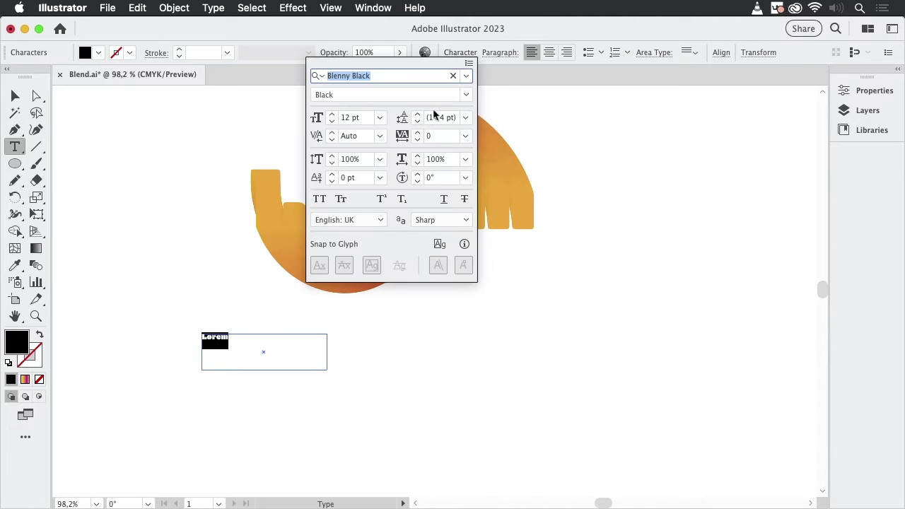
pyautogui.click(332, 116)
pyautogui.click(333, 116)
pyautogui.click(333, 116)
pyautogui.click(332, 116)
pyautogui.click(333, 116)
pyautogui.click(332, 116)
pyautogui.click(332, 116)
pyautogui.click(332, 116)
pyautogui.click(333, 116)
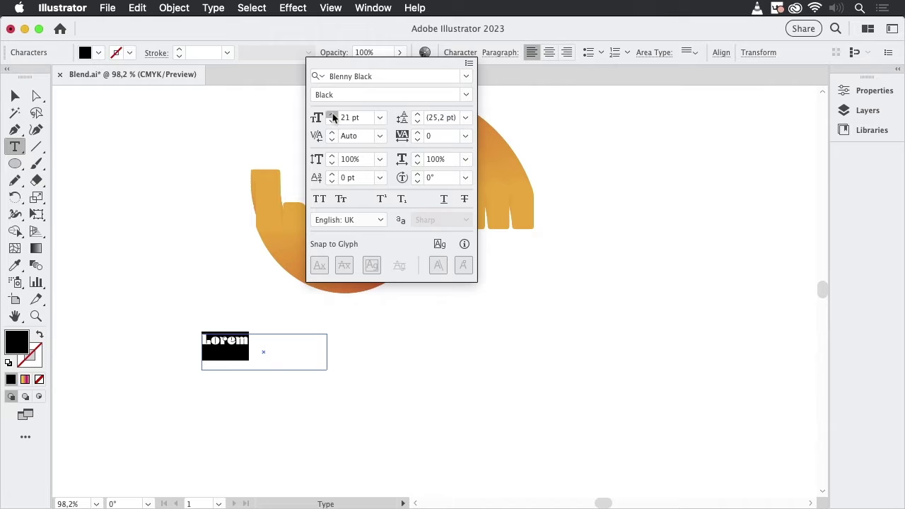
pyautogui.keyDown('shift'); pyautogui.click(332, 116); pyautogui.keyUp('shift')
pyautogui.keyDown('shift'); pyautogui.click(332, 116); pyautogui.keyUp('shift')
pyautogui.click(481, 44)
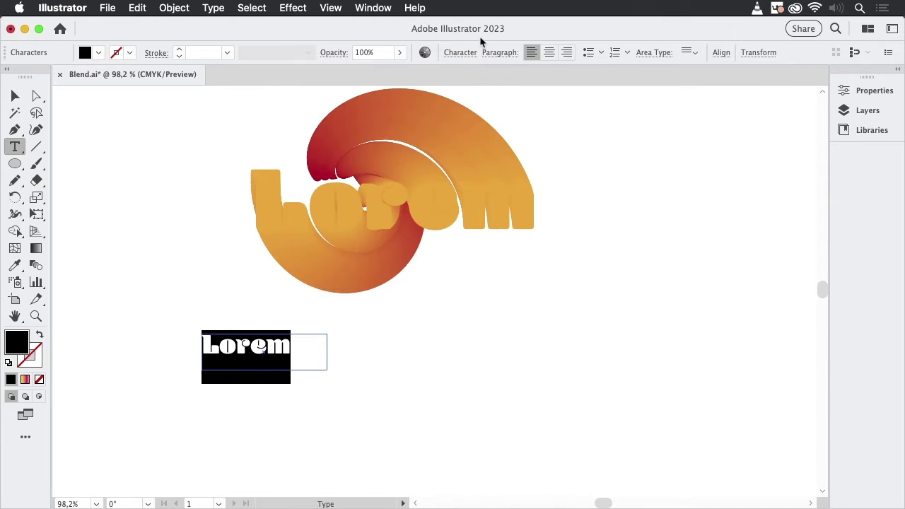
pyautogui.click(15, 97)
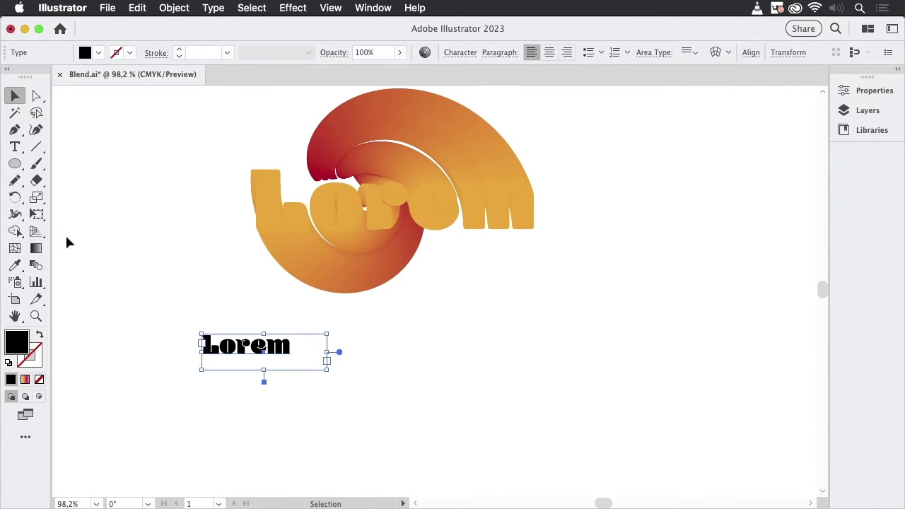
# Fill the Lorem text dark purple.
pyautogui.click(96, 54)
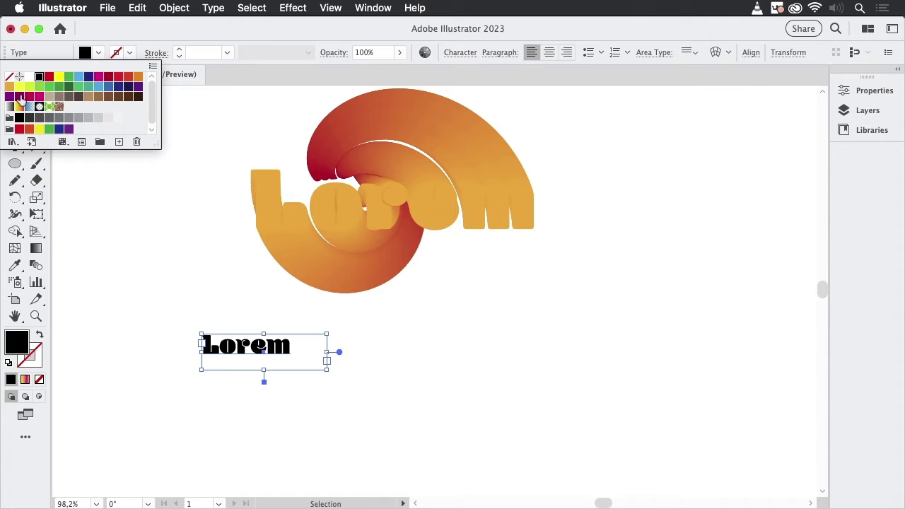
pyautogui.click(19, 96)
pyautogui.click(391, 334)
# Duplicate Lorem to the right, set the copy to 80 pt and enlarge its frame.
pyautogui.moveTo(283, 356); pyautogui.dragTo(542, 370)
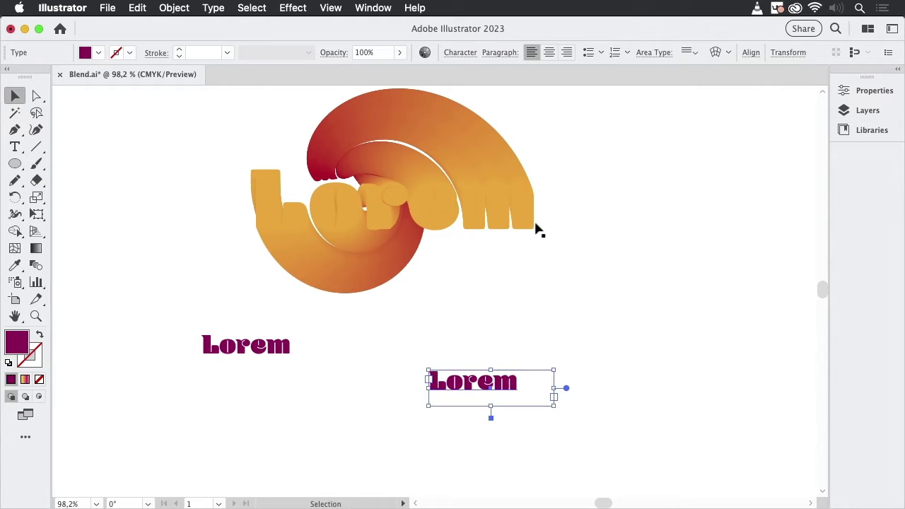
pyautogui.click(456, 53)
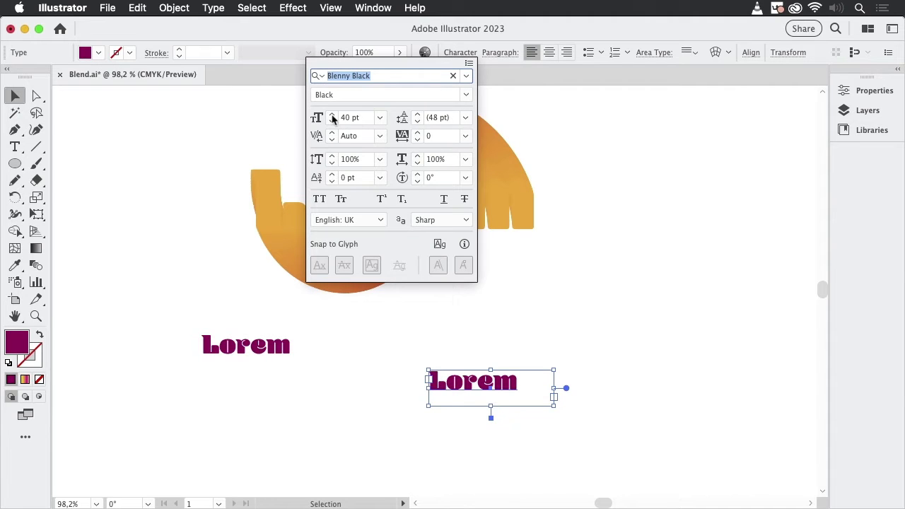
pyautogui.click(333, 115)
pyautogui.click(333, 115)
pyautogui.click(333, 116)
pyautogui.click(332, 115)
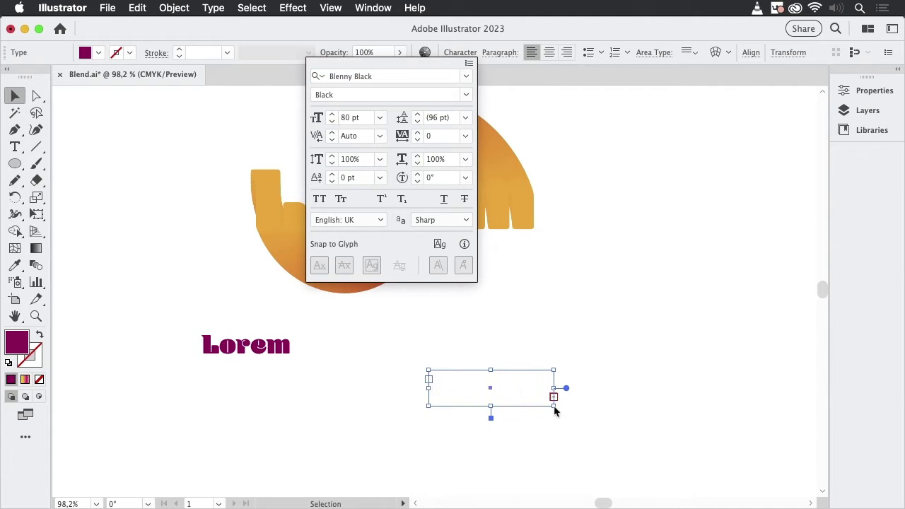
pyautogui.moveTo(554, 408); pyautogui.dragTo(631, 447)
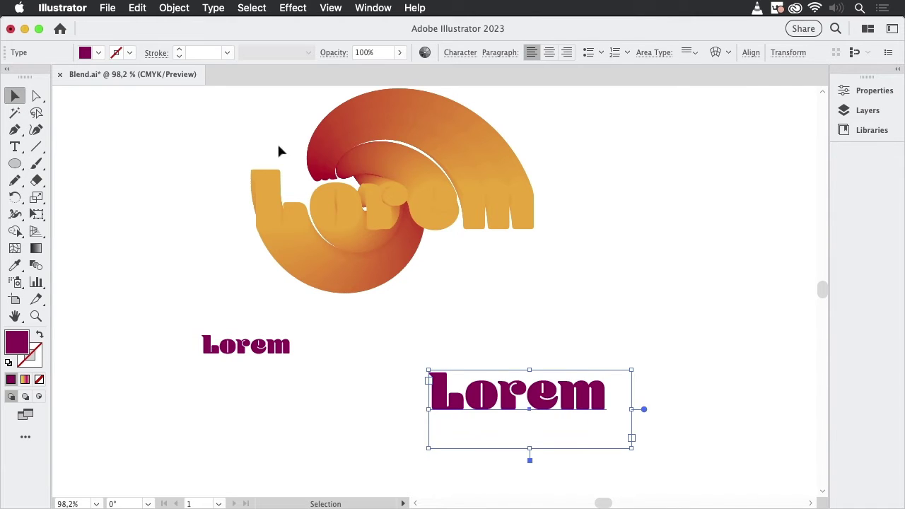
# Fill the 80 pt copy magenta and select both Lorem texts.
pyautogui.click(99, 53)
pyautogui.click(98, 76)
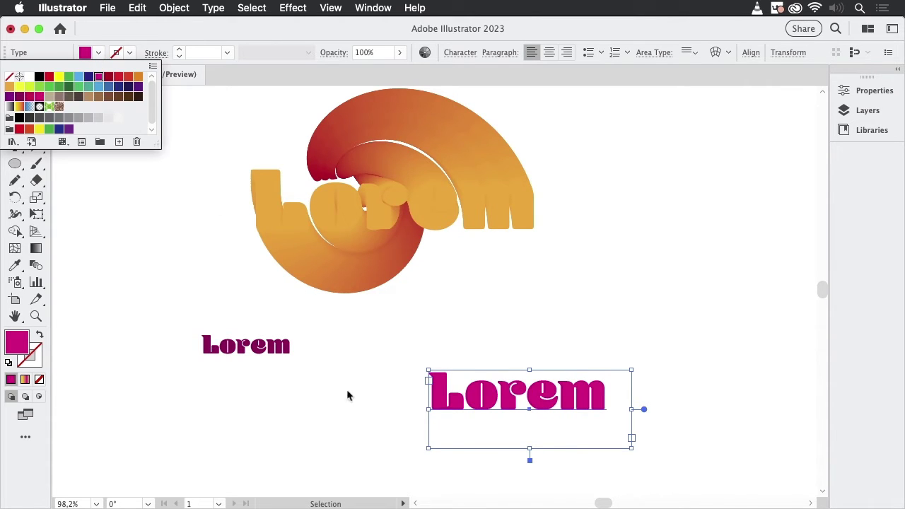
pyautogui.click(150, 338)
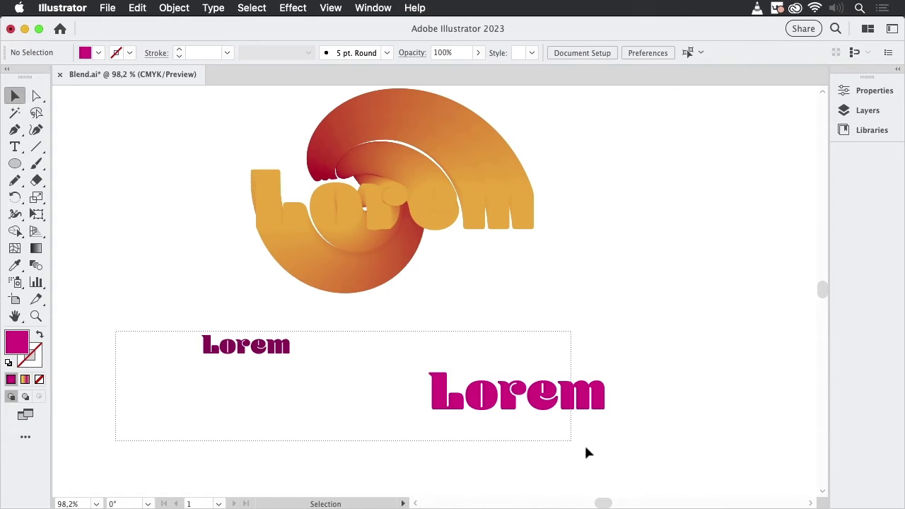
pyautogui.moveTo(586, 448); pyautogui.dragTo(589, 446)
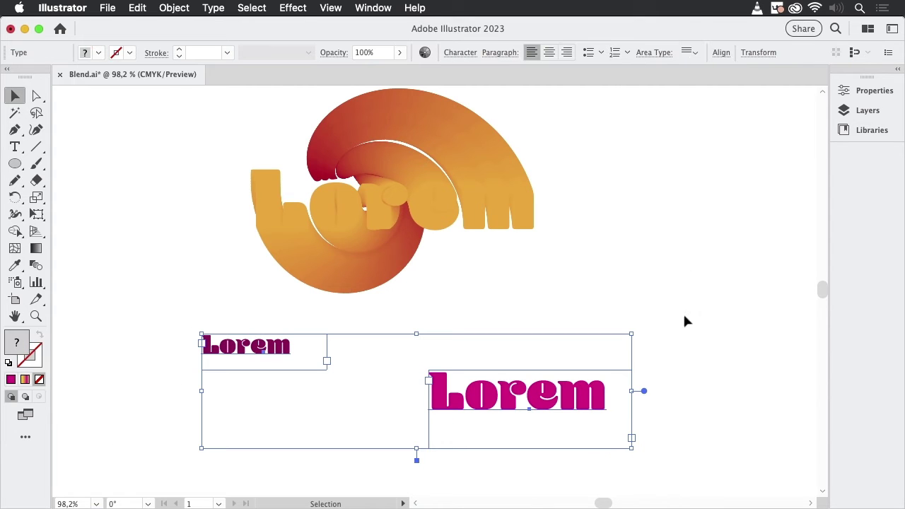
pyautogui.click(172, 8)
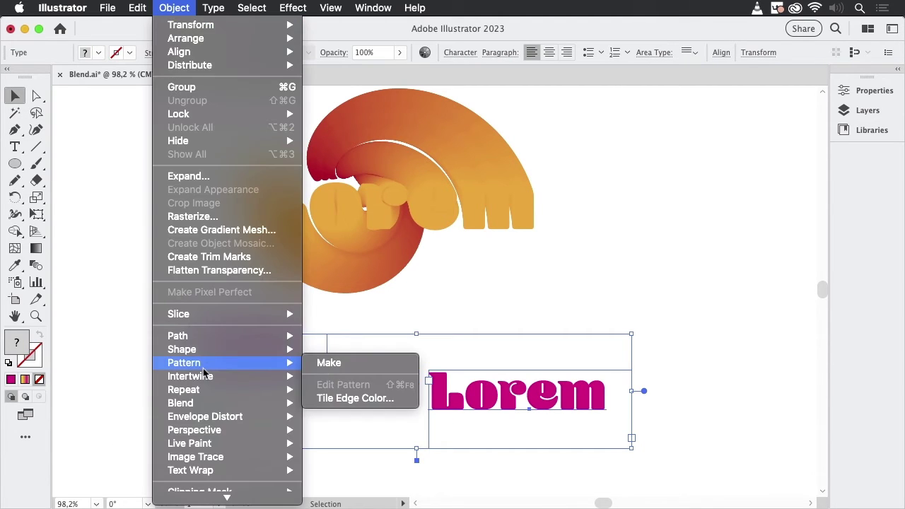
pyautogui.moveTo(287, 409)
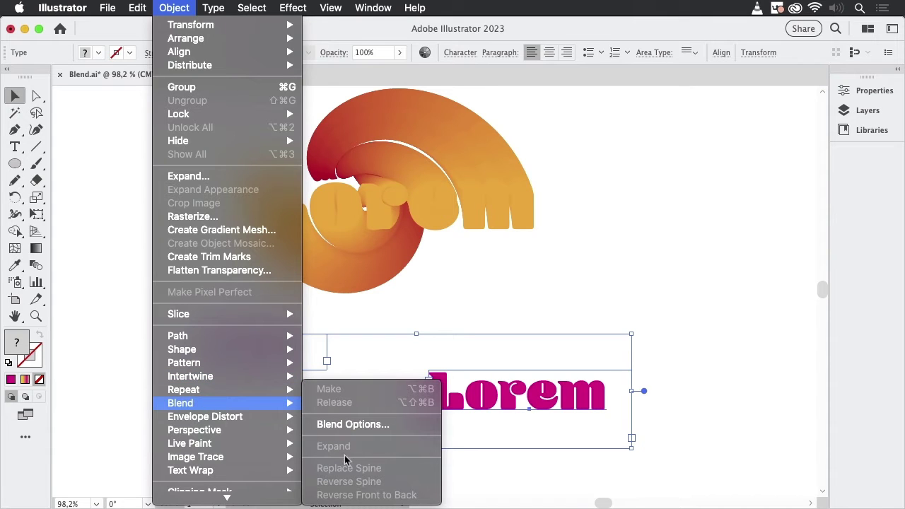
pyautogui.click(516, 306)
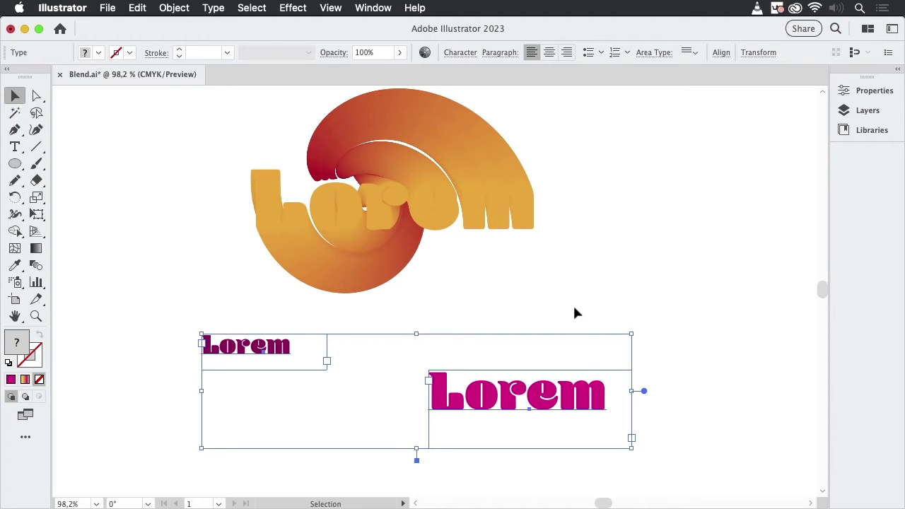
pyautogui.click(346, 283)
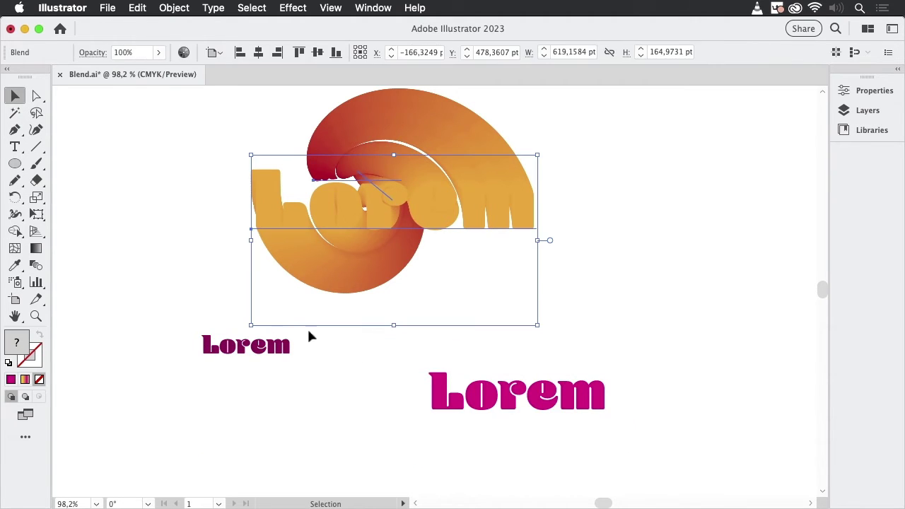
pyautogui.click(248, 347)
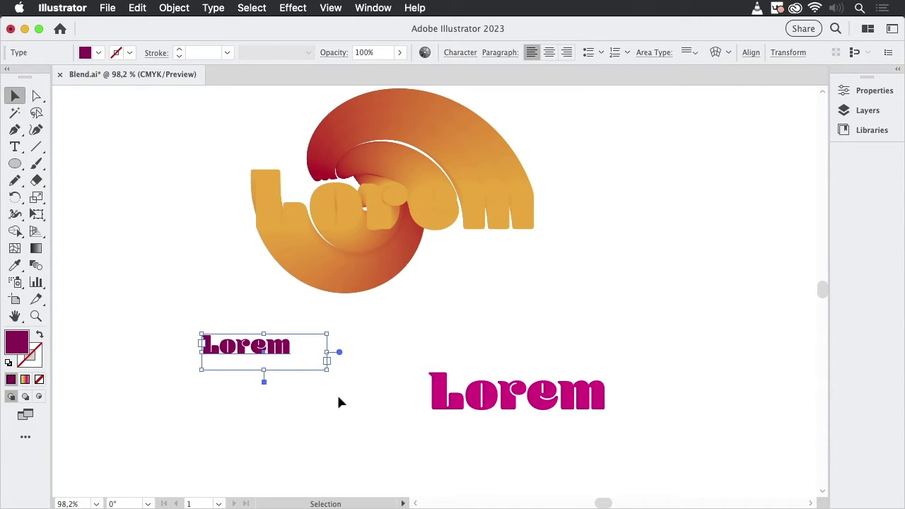
pyautogui.click(15, 147)
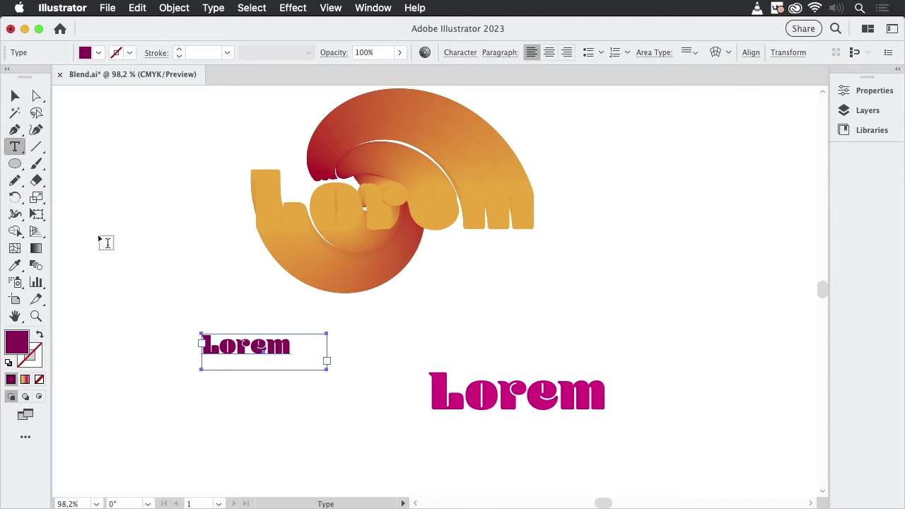
pyautogui.moveTo(99, 237); pyautogui.dragTo(228, 307)
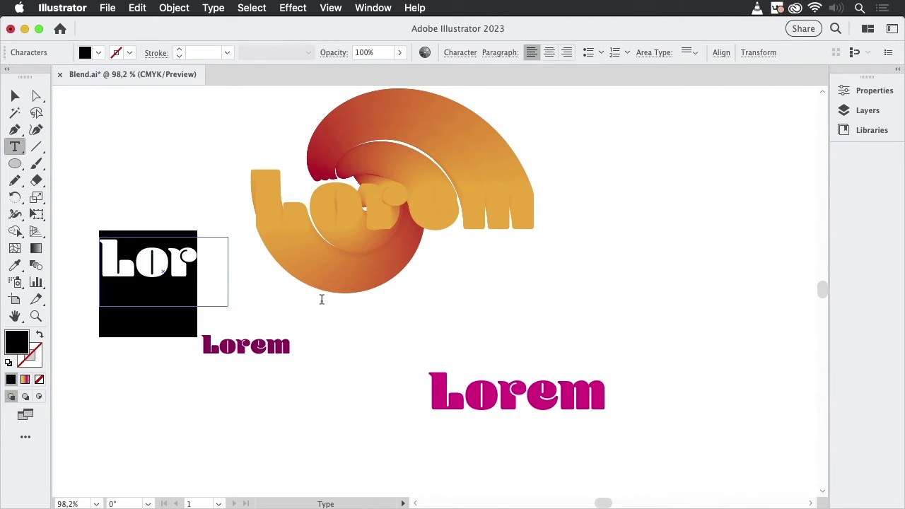
pyautogui.click(15, 96)
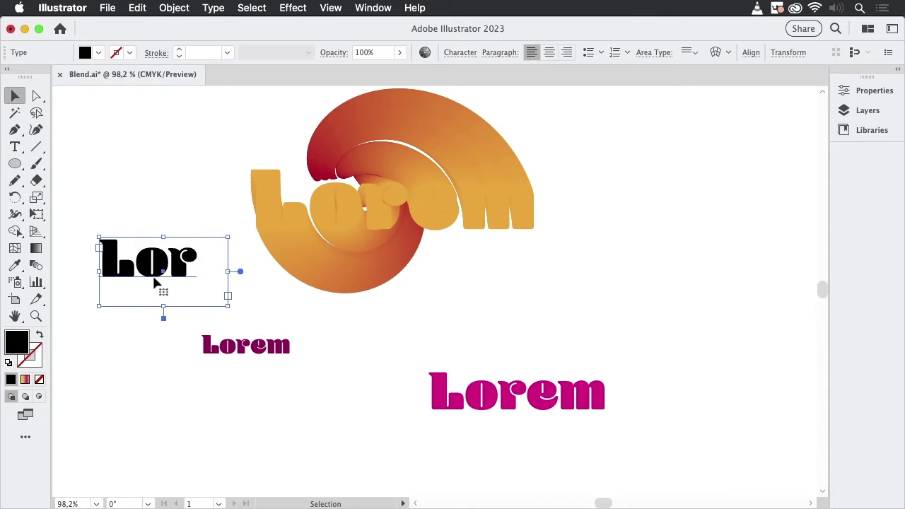
pyautogui.press('Delete')
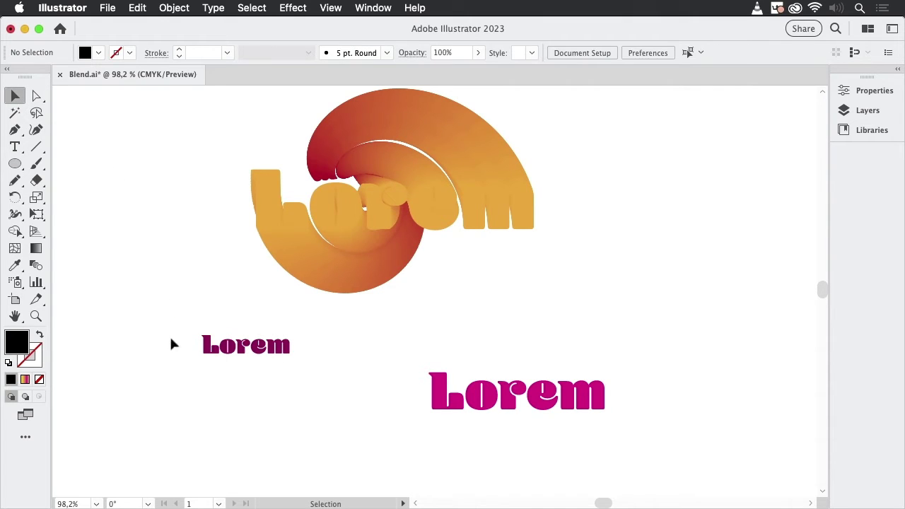
pyautogui.click(244, 346)
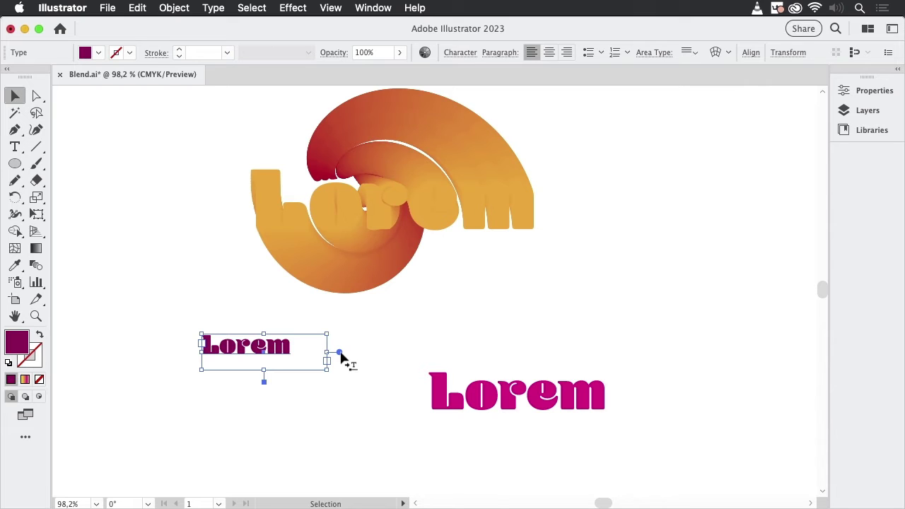
# Convert the large magenta Lorem to point text, then blend it with the purple Lorem.
pyautogui.click(497, 396)
pyautogui.doubleClick(644, 410)
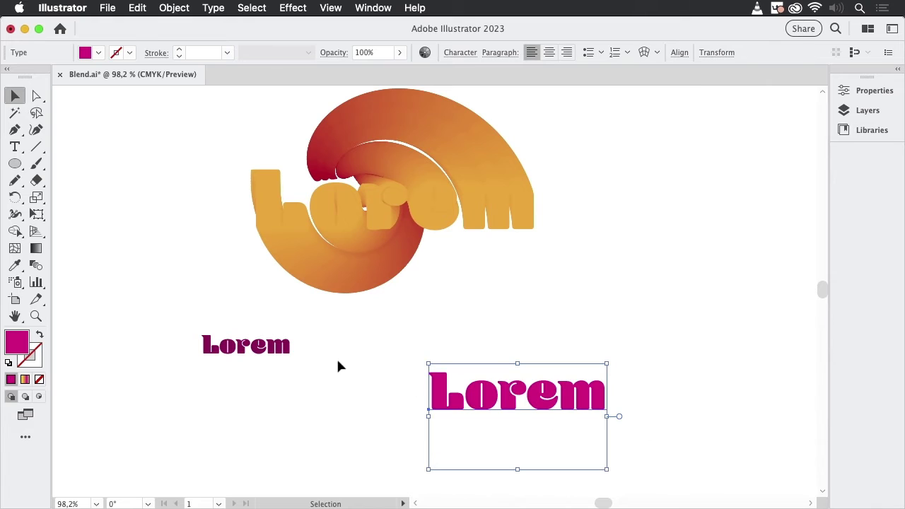
pyautogui.press('super+a')
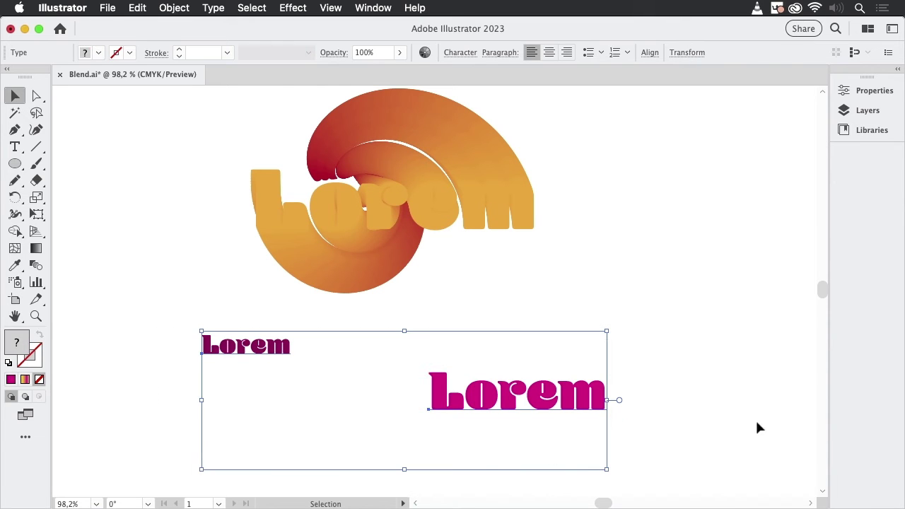
pyautogui.press('super+shift+a')
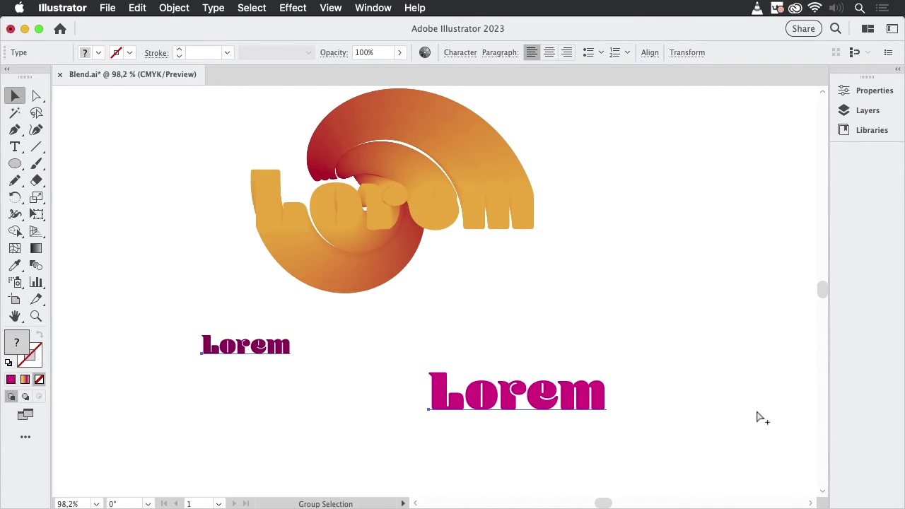
pyautogui.press('super+alt+b')
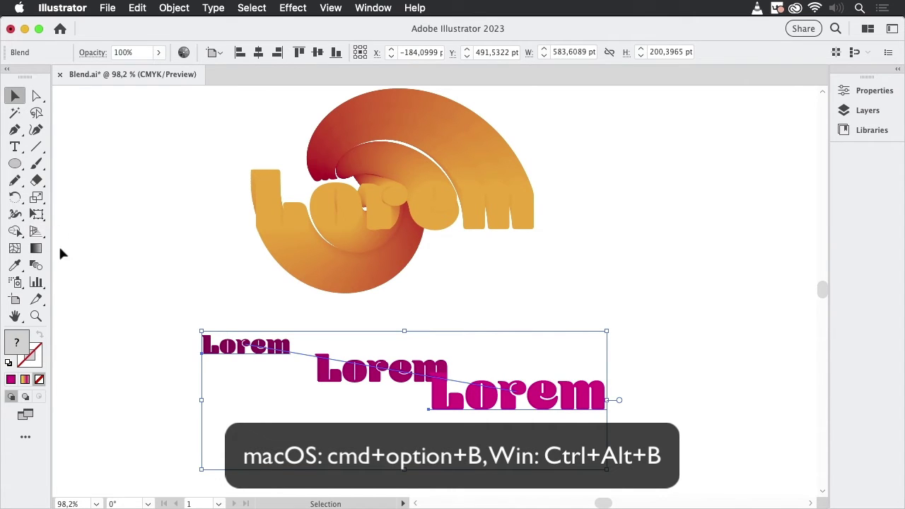
# Set the Lorem blend to 60 specified steps, then deselect it.
pyautogui.doubleClick(35, 265)
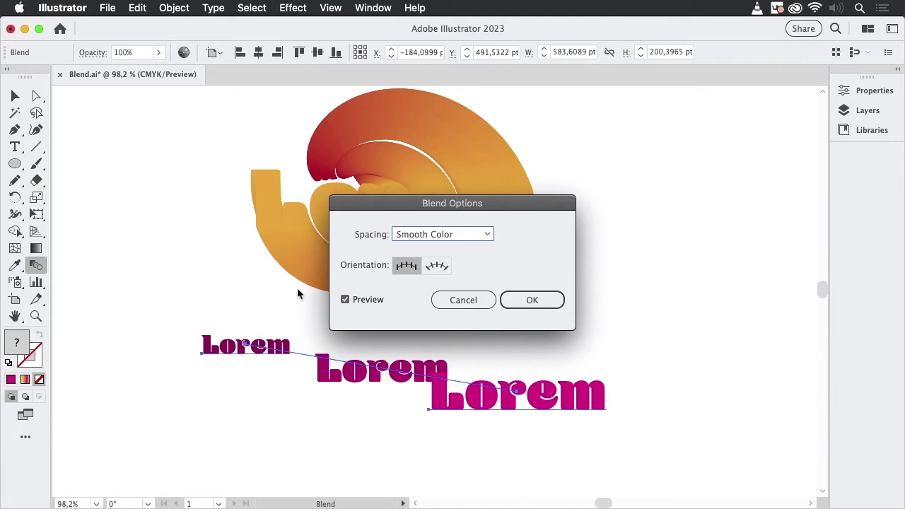
pyautogui.click(450, 234)
pyautogui.click(458, 266)
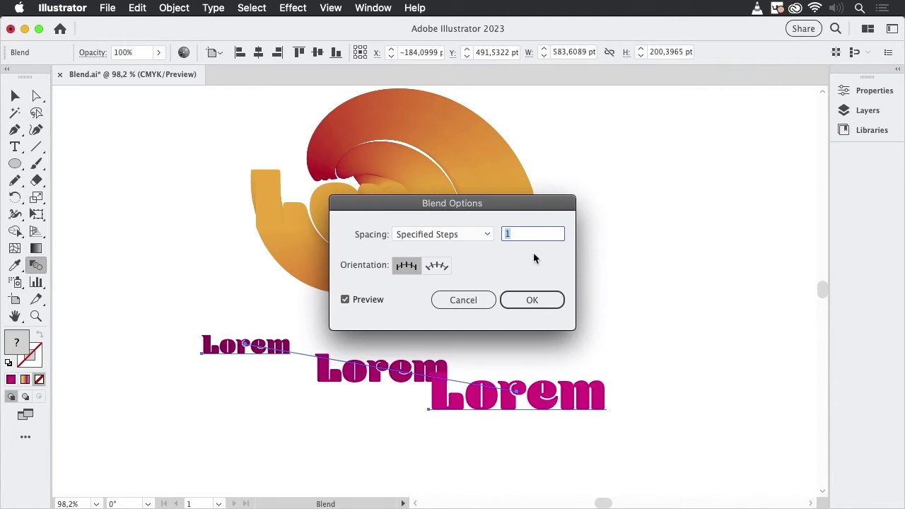
pyautogui.press('Return')
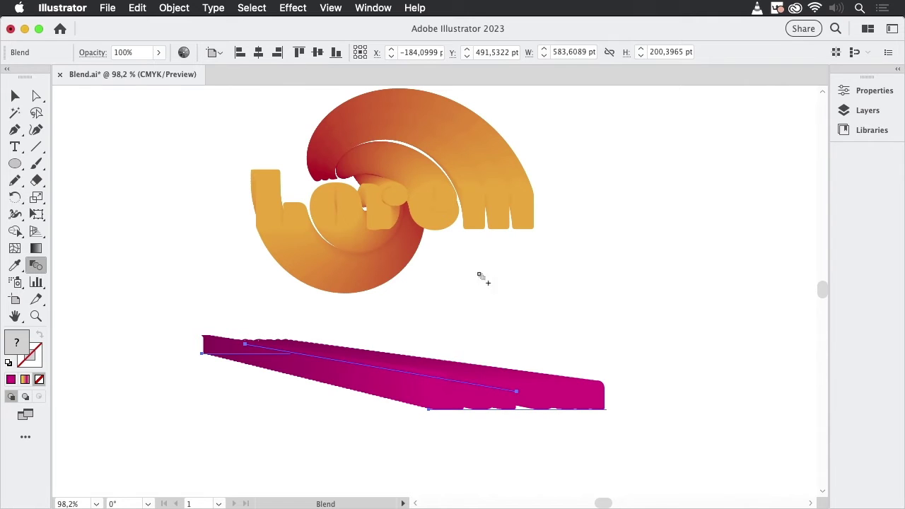
pyautogui.click(15, 96)
pyautogui.click(438, 336)
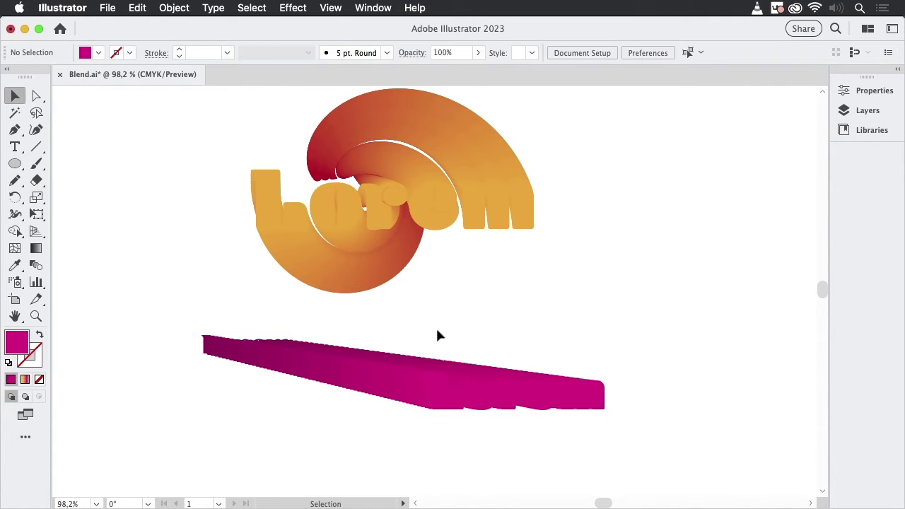
# Pan past the yellow-magenta swirl tube down to the plain yellow circle below it.
pyautogui.moveTo(653, 288); pyautogui.dragTo(254, 290)
pyautogui.moveTo(600, 275); pyautogui.dragTo(384, 372)
pyautogui.moveTo(521, 384); pyautogui.dragTo(481, 340)
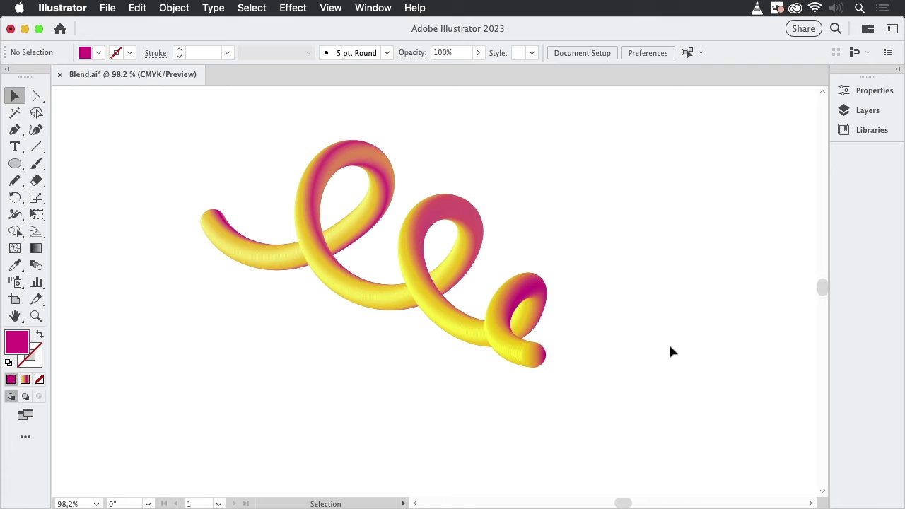
pyautogui.moveTo(471, 412); pyautogui.dragTo(507, 208)
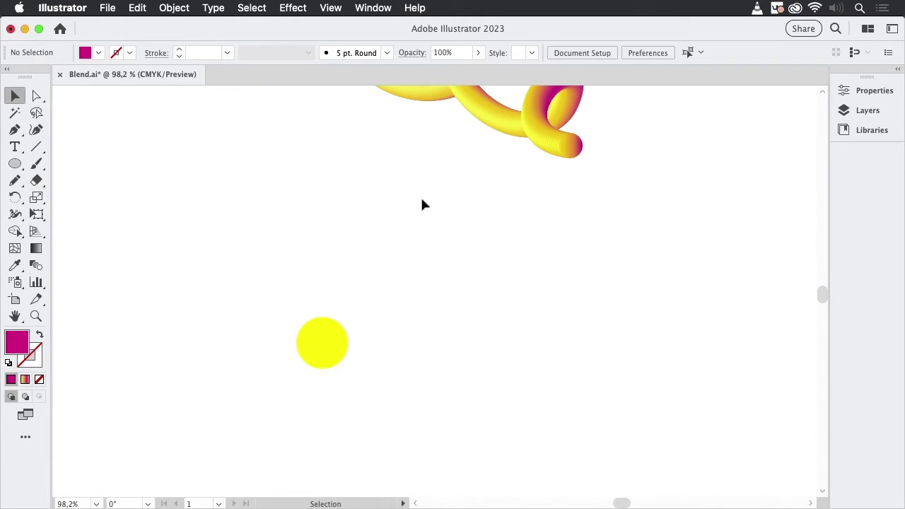
pyautogui.moveTo(422, 205); pyautogui.dragTo(459, 336)
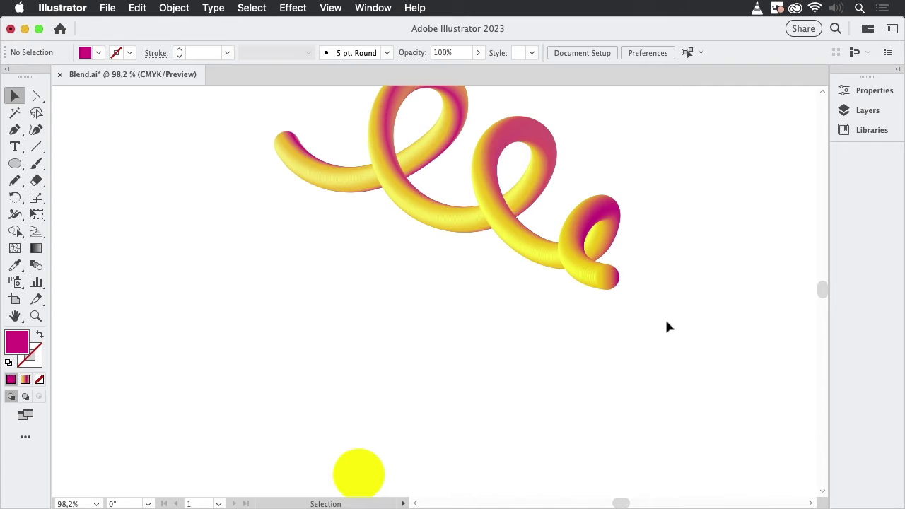
pyautogui.moveTo(561, 394); pyautogui.dragTo(537, 398)
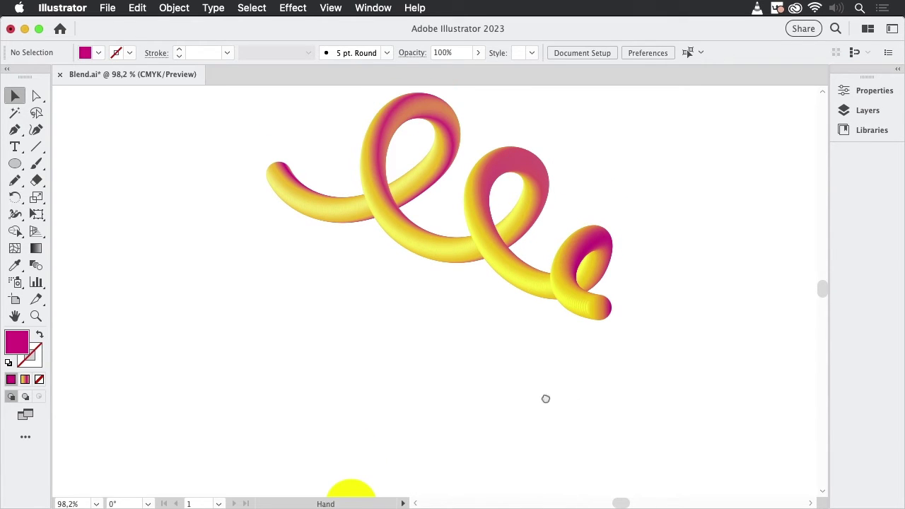
pyautogui.moveTo(545, 398); pyautogui.dragTo(520, 268)
pyautogui.moveTo(528, 376); pyautogui.dragTo(522, 366)
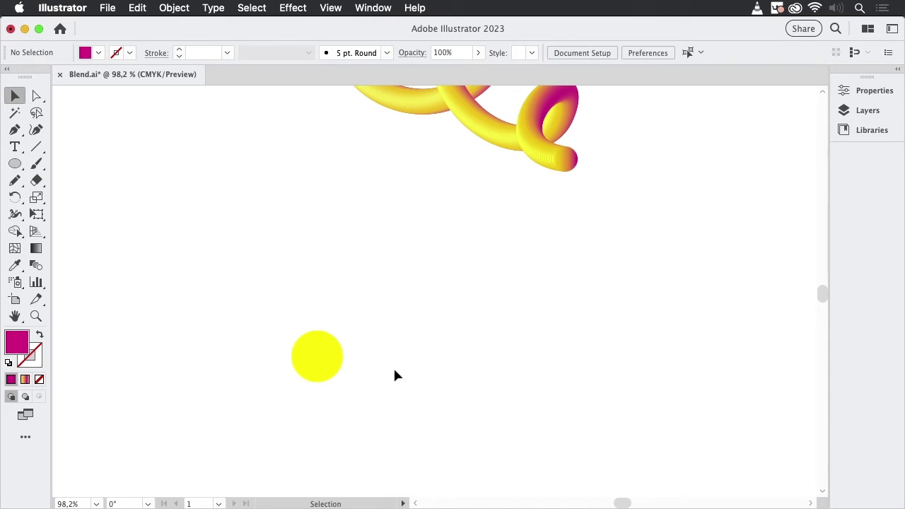
# Give the yellow circle a freeform gradient with the Gradient tool.
pyautogui.click(327, 372)
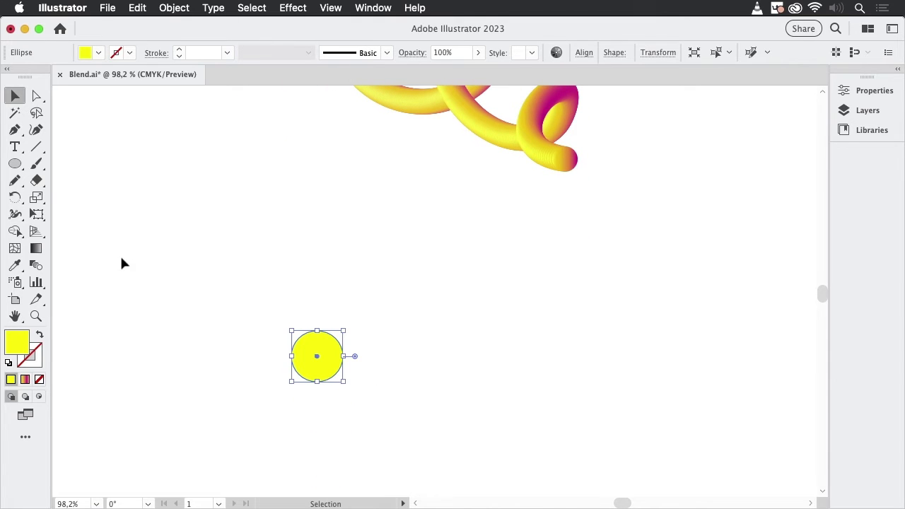
pyautogui.click(39, 250)
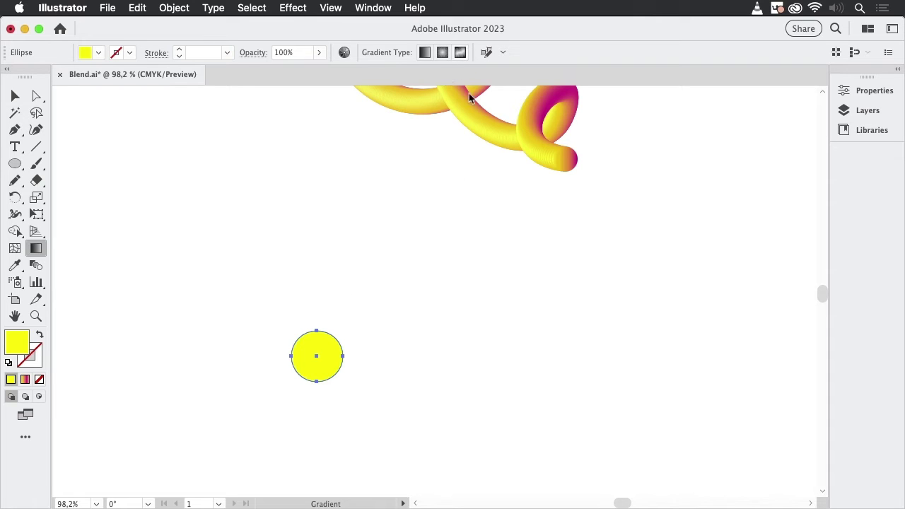
pyautogui.click(460, 53)
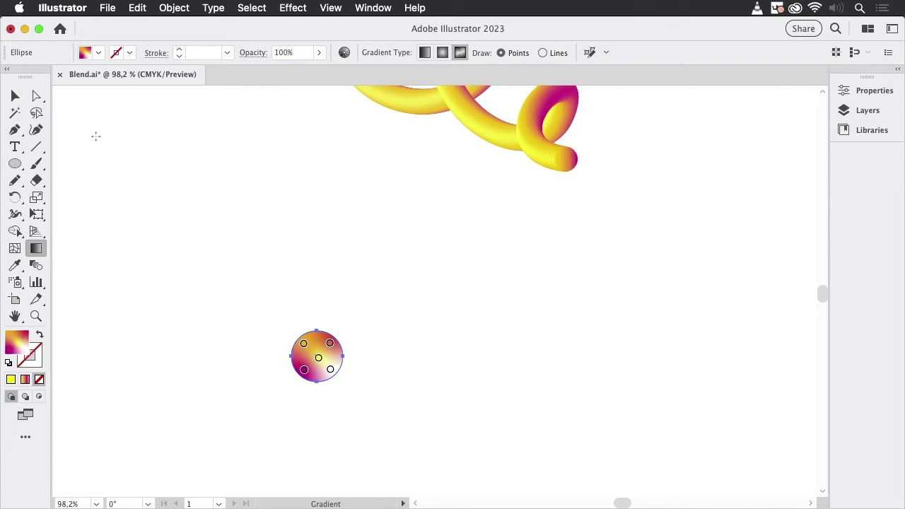
# Place a copy of the gradient circle down-right and reveal the hidden looping path.
pyautogui.click(14, 99)
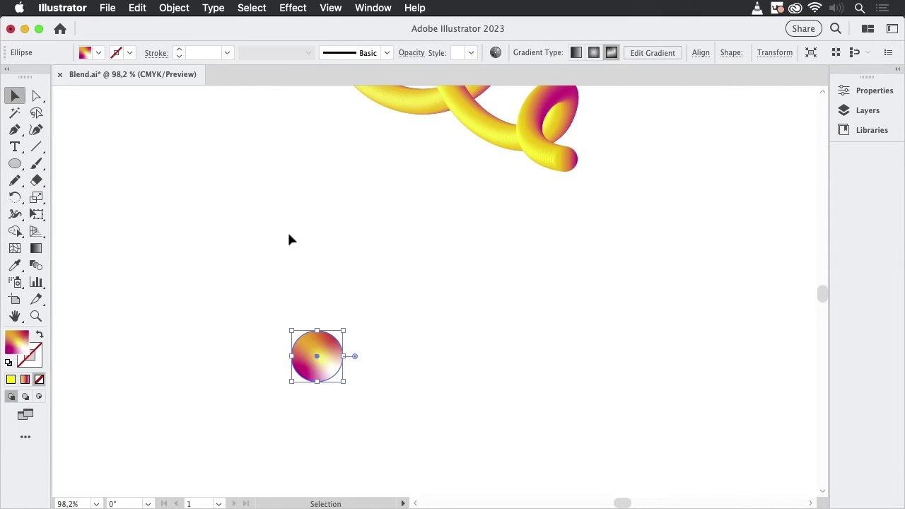
pyautogui.press('super+alt+3')
pyautogui.click(321, 368)
pyautogui.moveTo(319, 370); pyautogui.dragTo(491, 378)
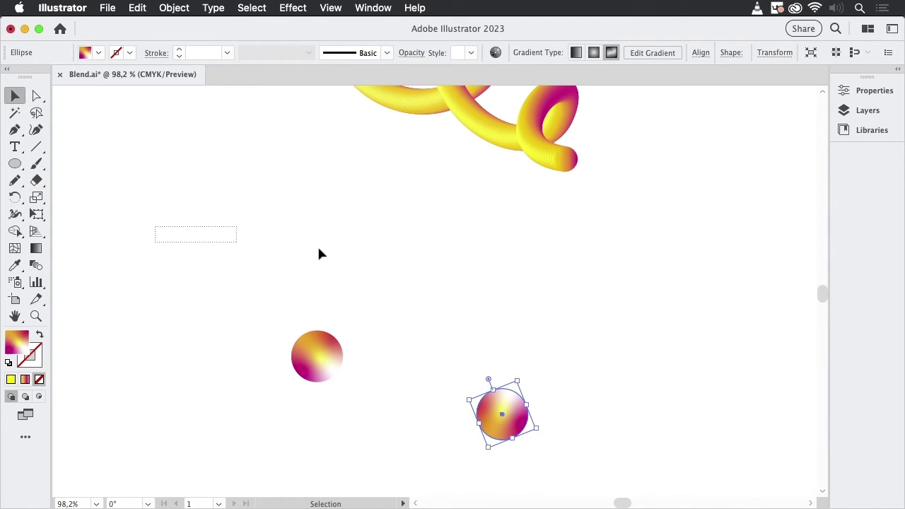
pyautogui.press('super+v')
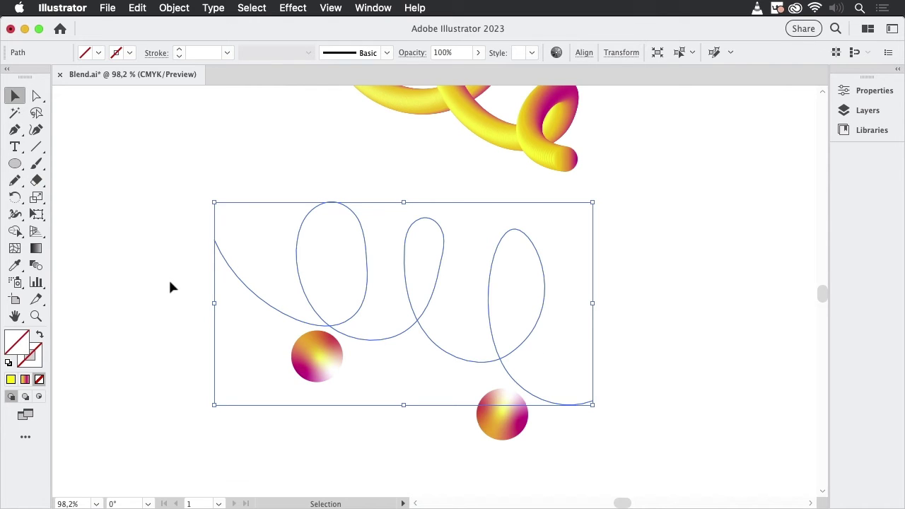
# Add the lower-right circle to the selection and browse the Object > Blend commands.
pyautogui.keyDown('shift'); pyautogui.click(520, 418); pyautogui.keyUp('shift')
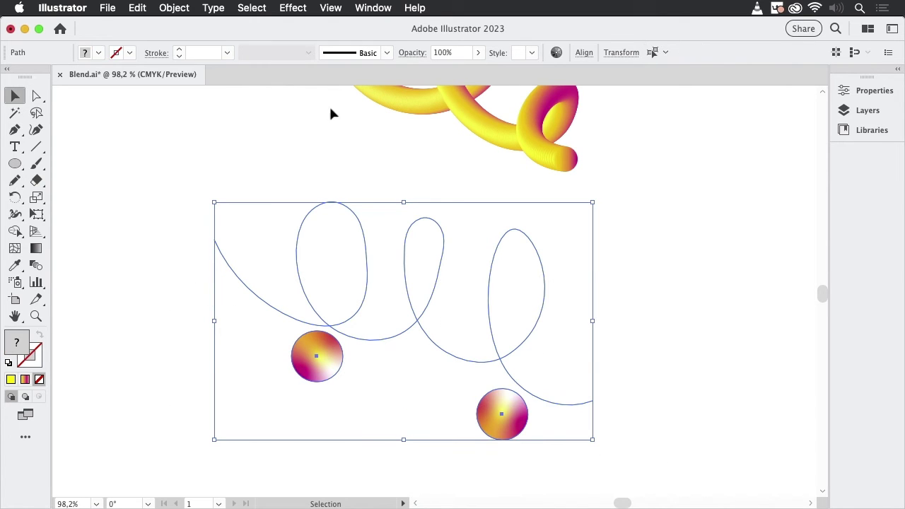
pyautogui.click(177, 8)
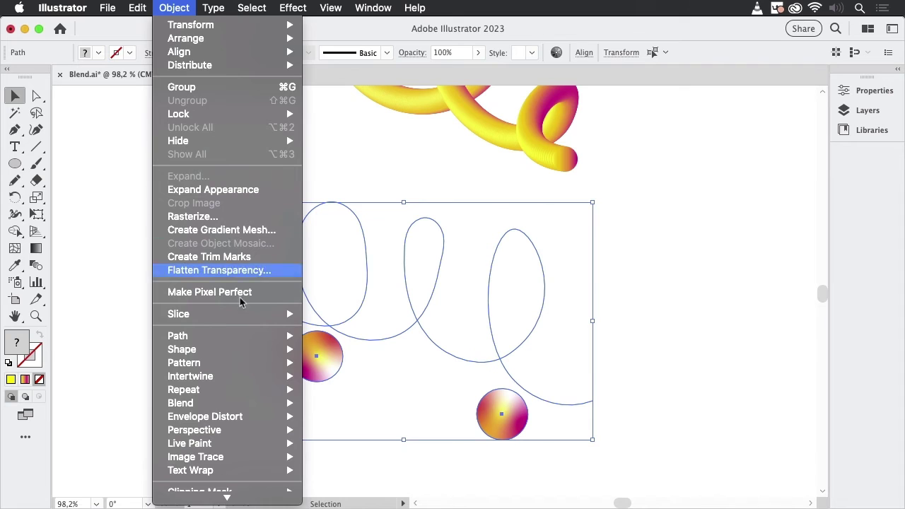
pyautogui.moveTo(202, 404)
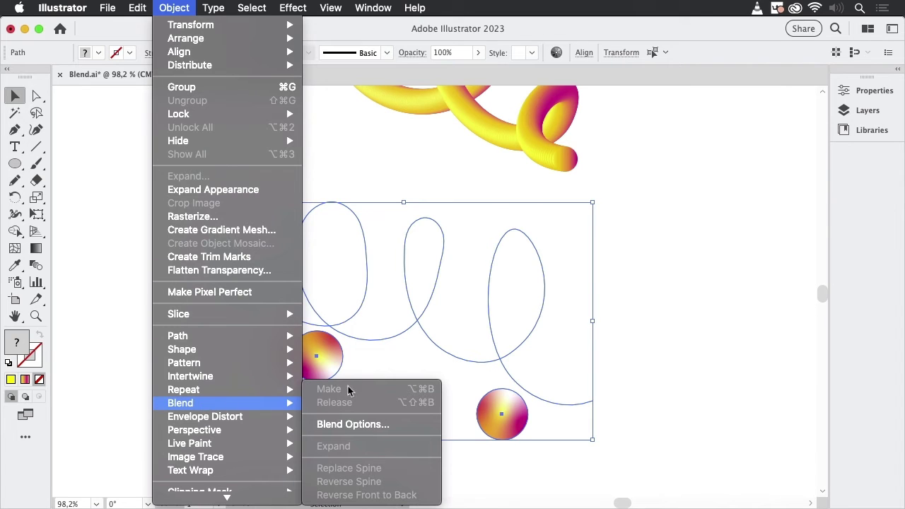
# Move the left circle further left and switch it to a linear gradient.
pyautogui.click(116, 373)
pyautogui.click(168, 383)
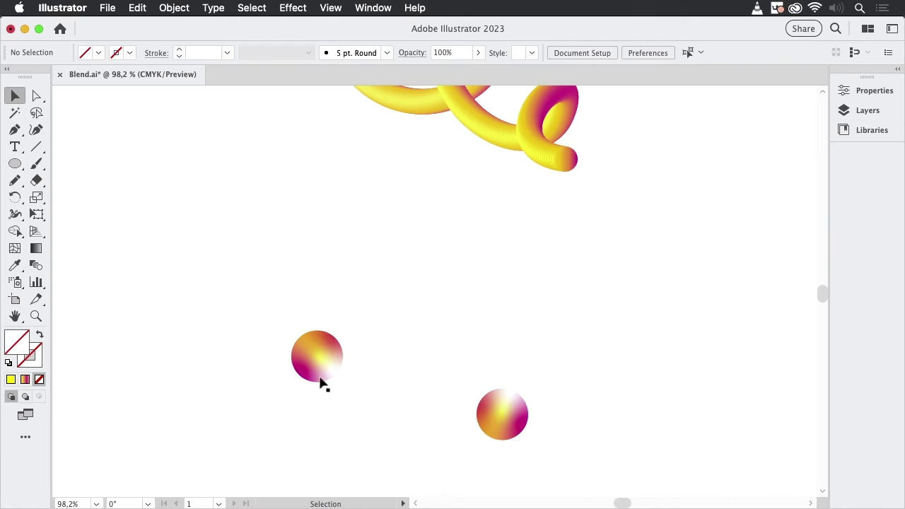
pyautogui.moveTo(319, 380); pyautogui.dragTo(260, 387)
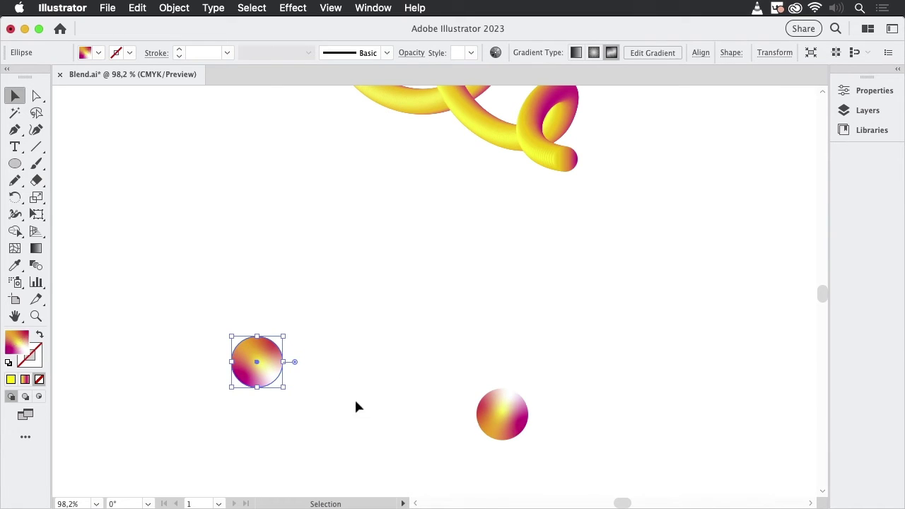
pyautogui.click(576, 53)
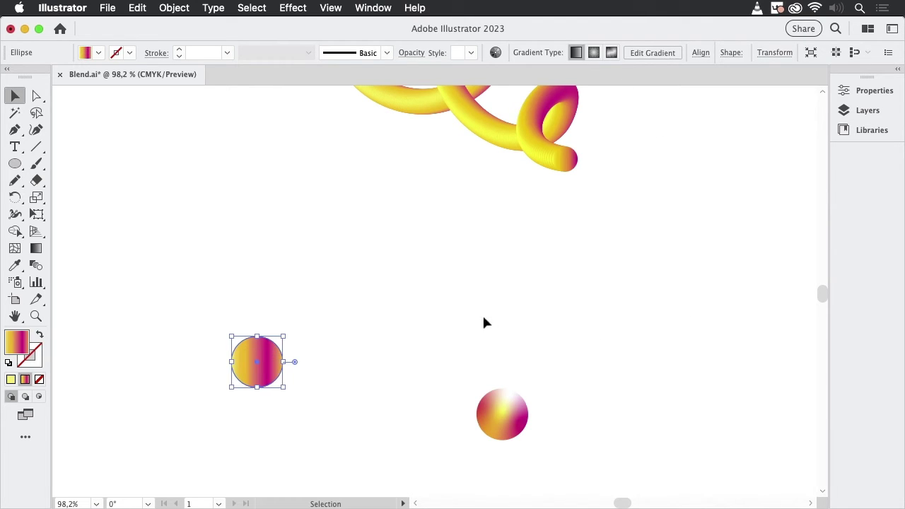
# Make the lower circle's gradient linear and rotate it 90° so its bands run horizontally.
pyautogui.click(513, 419)
pyautogui.click(577, 54)
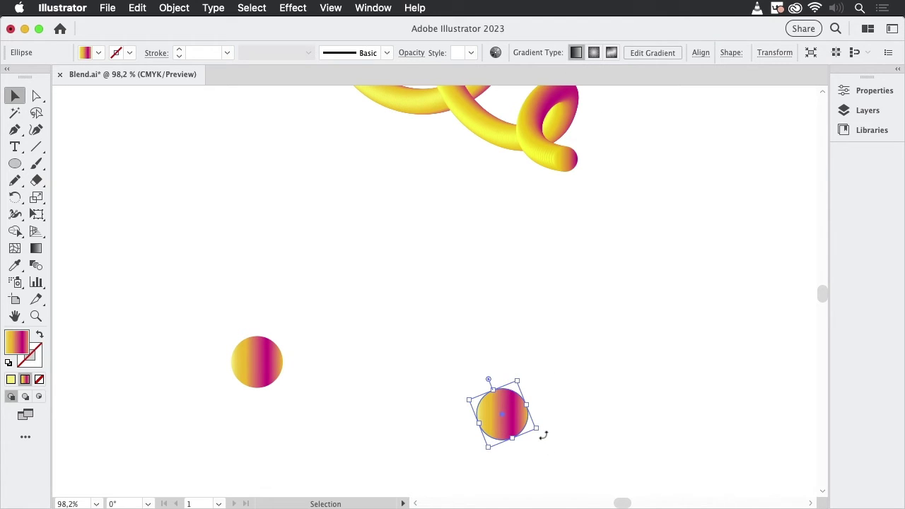
pyautogui.moveTo(543, 435); pyautogui.dragTo(519, 380)
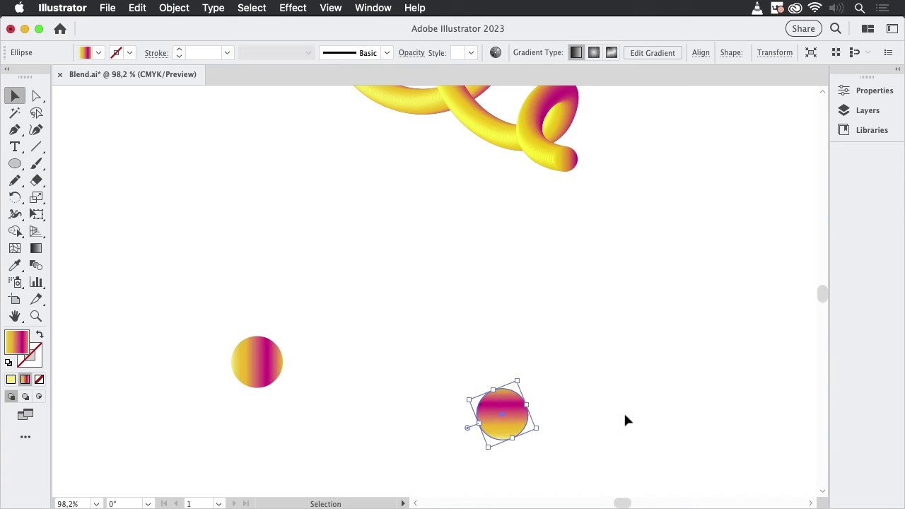
pyautogui.click(625, 416)
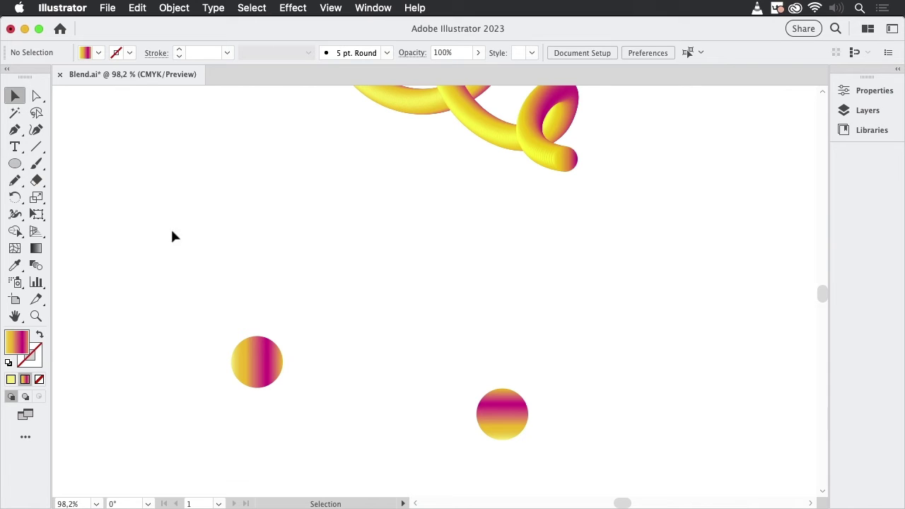
# Blend both circles along the looping path with 300 specified steps, then deselect.
pyautogui.moveTo(583, 433); pyautogui.dragTo(584, 432)
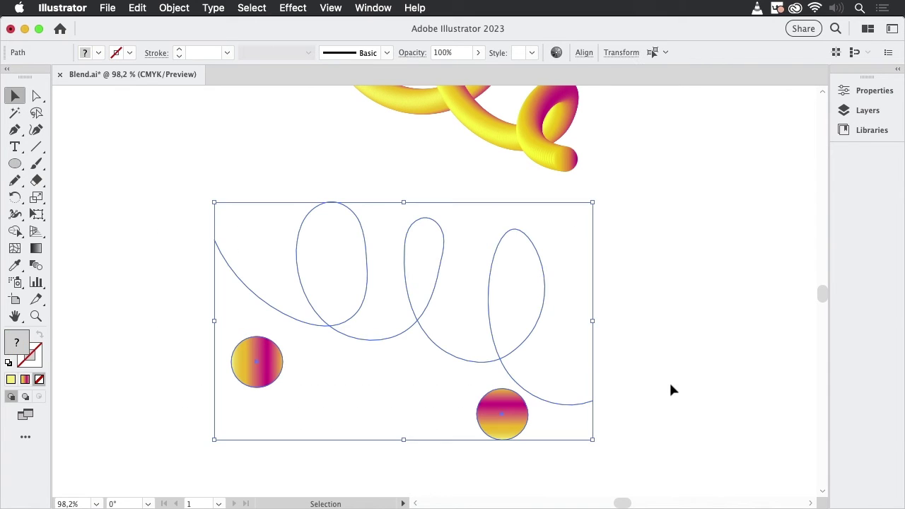
pyautogui.press('super+alt+b')
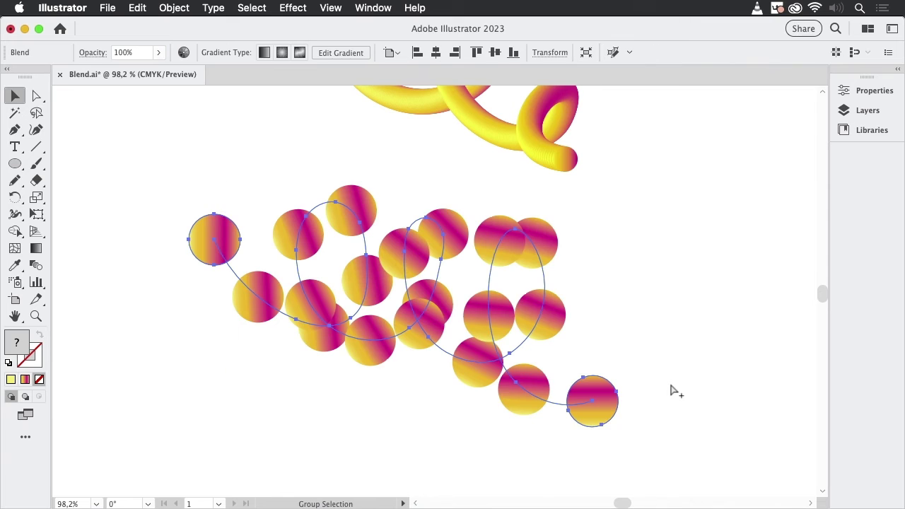
pyautogui.doubleClick(36, 264)
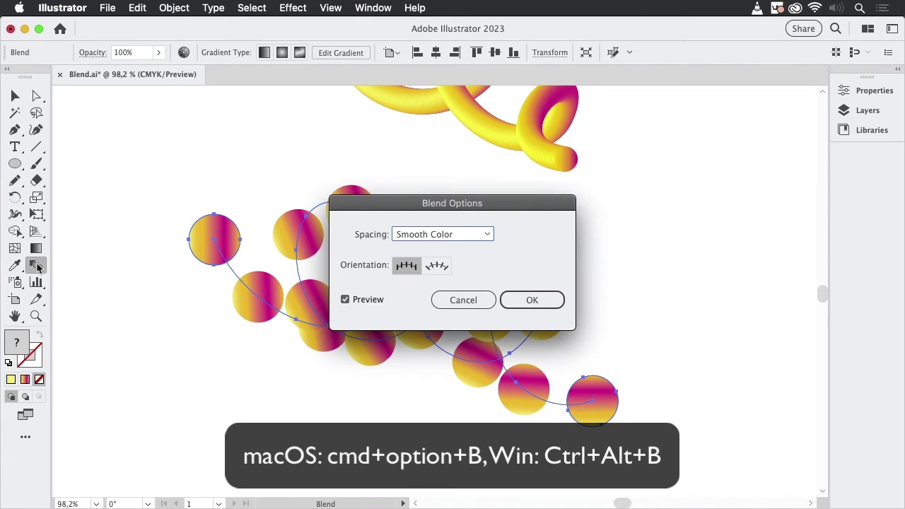
pyautogui.click(456, 234)
pyautogui.click(461, 265)
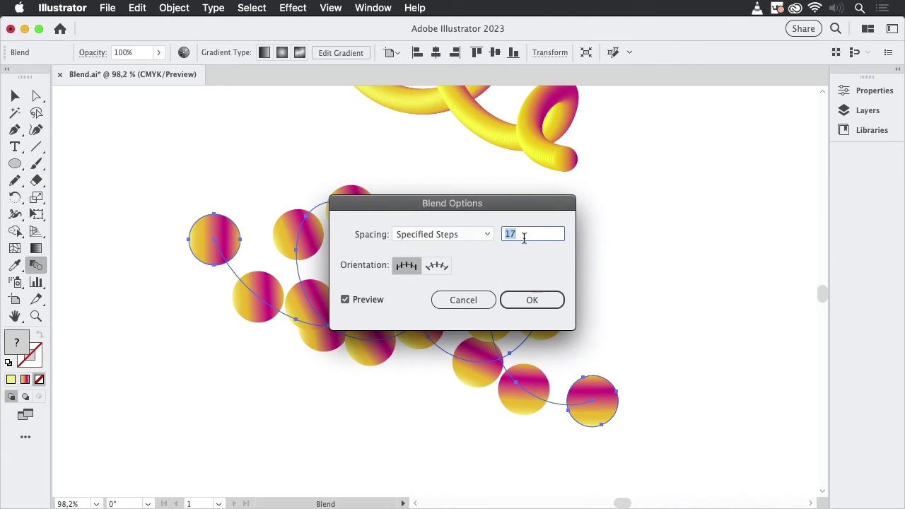
pyautogui.write('300')
pyautogui.click(532, 300)
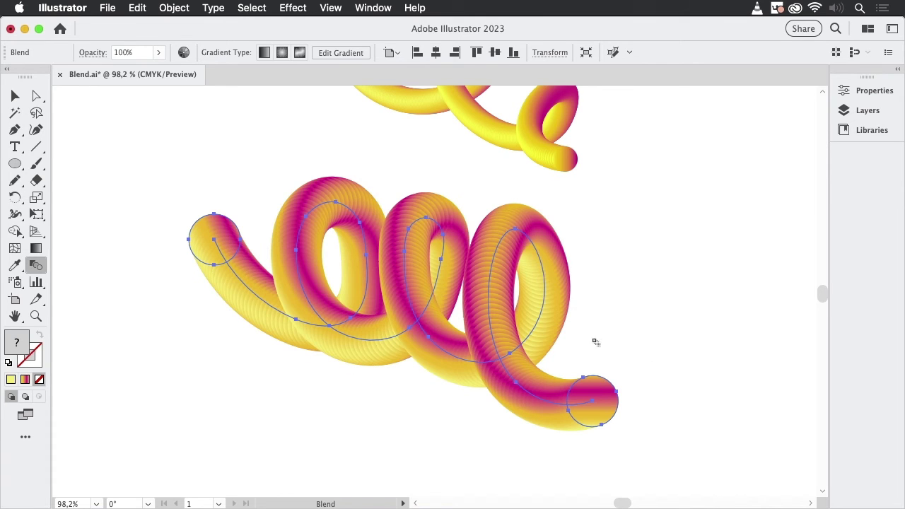
pyautogui.click(15, 96)
pyautogui.click(123, 256)
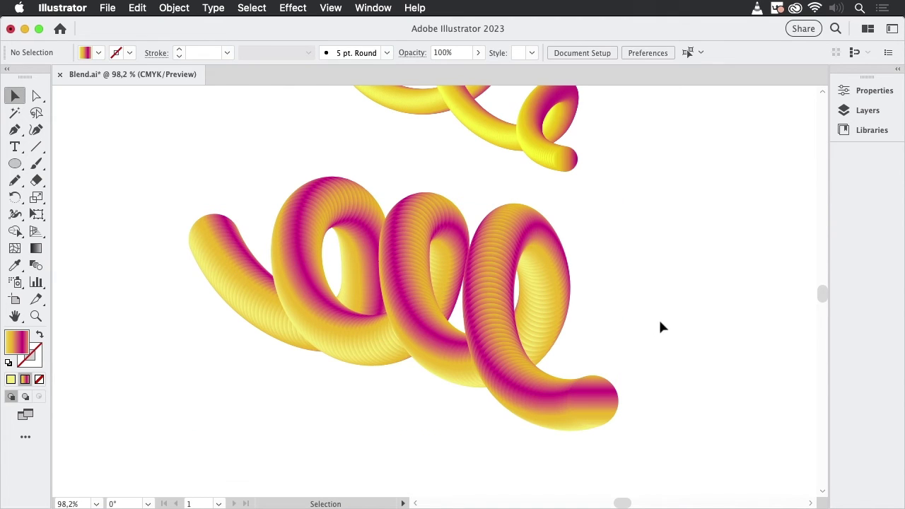
# Pan left to bring the wavy star blend and the lone gradient star into view.
pyautogui.press('space')
pyautogui.moveTo(708, 271)
pyautogui.mouseDown()
pyautogui.moveTo(613, 274)
pyautogui.moveTo(305, 233)
pyautogui.mouseUp()
pyautogui.moveTo(584, 261)
pyautogui.mouseDown()
pyautogui.moveTo(285, 374)
pyautogui.moveTo(197, 383)
pyautogui.moveTo(141, 368)
pyautogui.mouseUp()
pyautogui.click(542, 174)
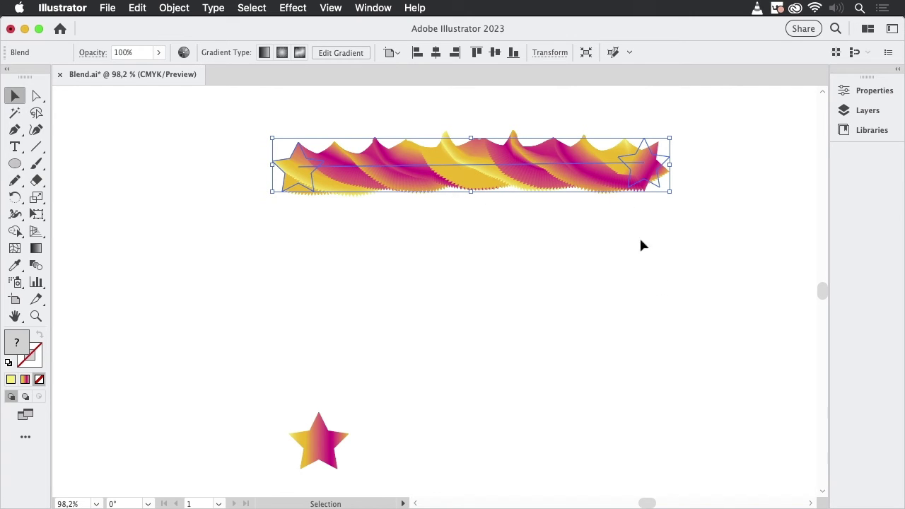
pyautogui.click(640, 324)
# Move the gradient star up-left, place a rotated copy to its right, and select both stars.
pyautogui.moveTo(446, 365); pyautogui.dragTo(406, 343)
pyautogui.moveTo(285, 427); pyautogui.dragTo(235, 382)
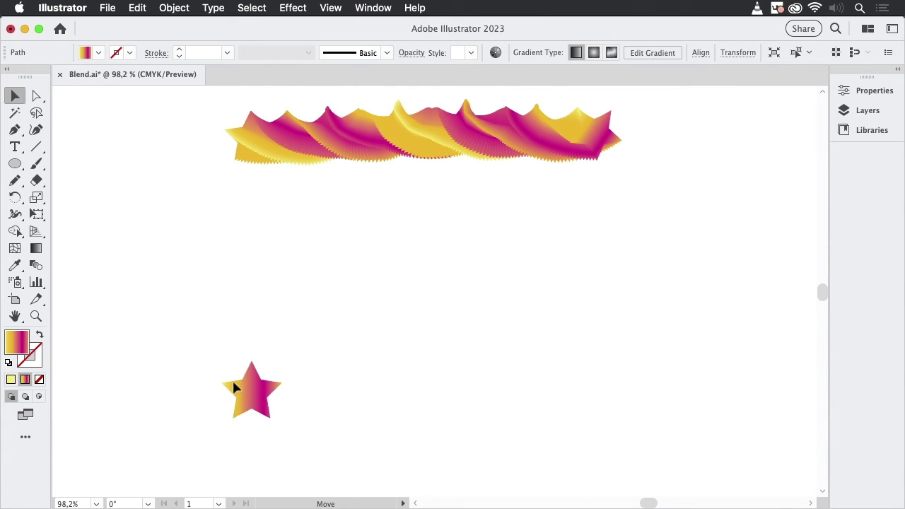
pyautogui.click(249, 377)
pyautogui.click(225, 374)
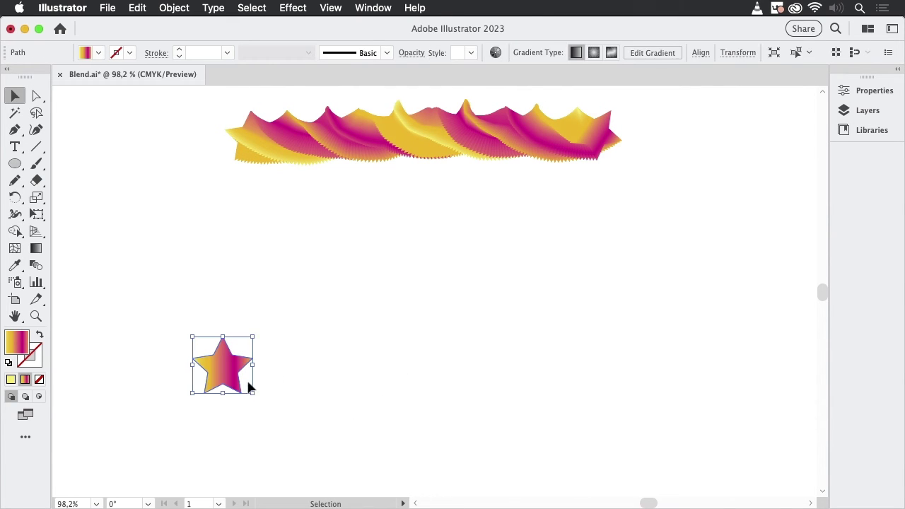
pyautogui.keyDown('alt'); pyautogui.moveTo(225, 374); pyautogui.dragTo(601, 332); pyautogui.keyUp('alt')
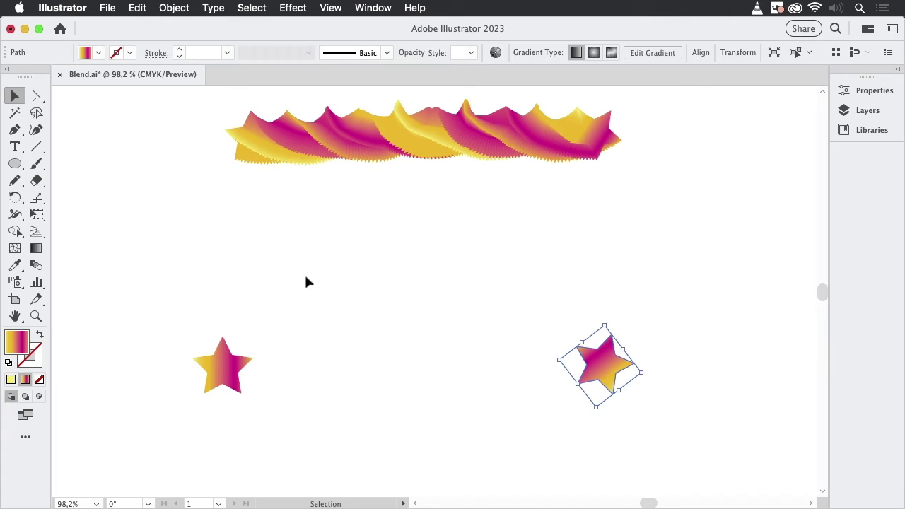
pyautogui.moveTo(617, 399); pyautogui.dragTo(669, 415)
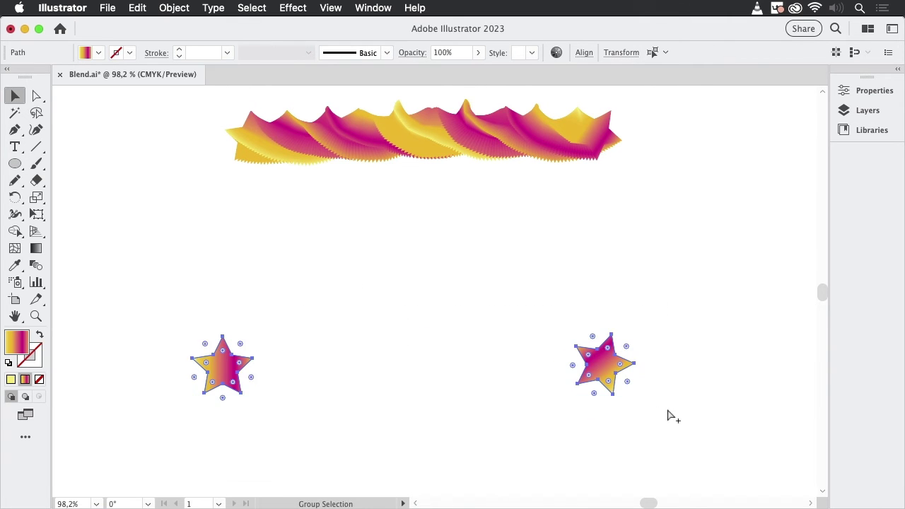
# Blend the two gradient stars with Cmd+Option+B and set the blend spacing to 300 specified steps.
pyautogui.press('super+alt+b')
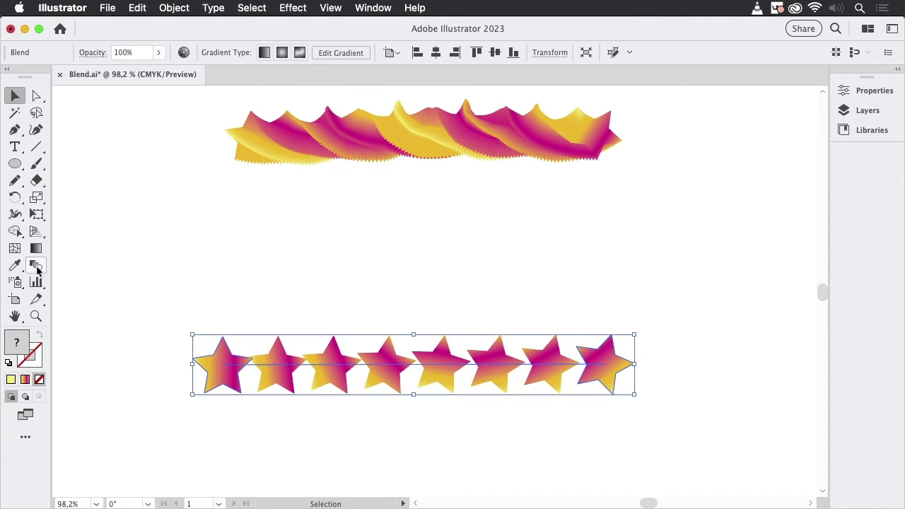
pyautogui.doubleClick(37, 268)
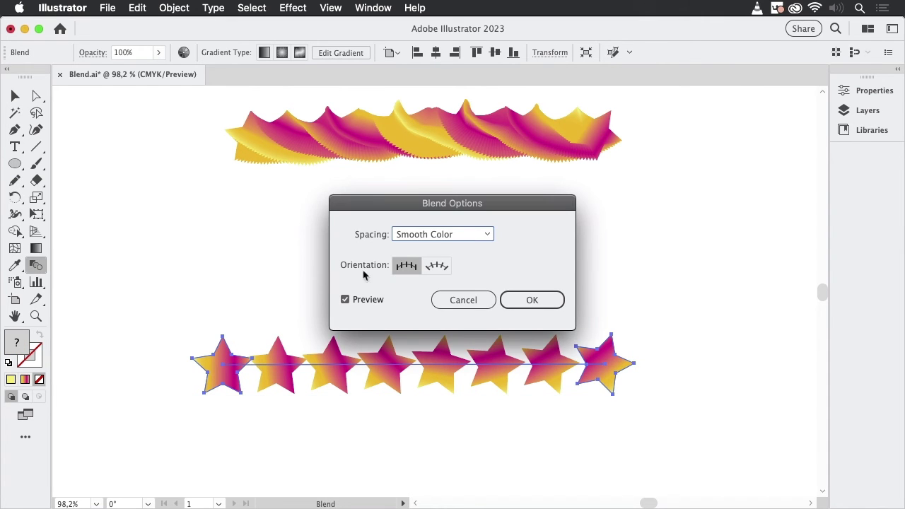
pyautogui.click(437, 237)
pyautogui.click(445, 263)
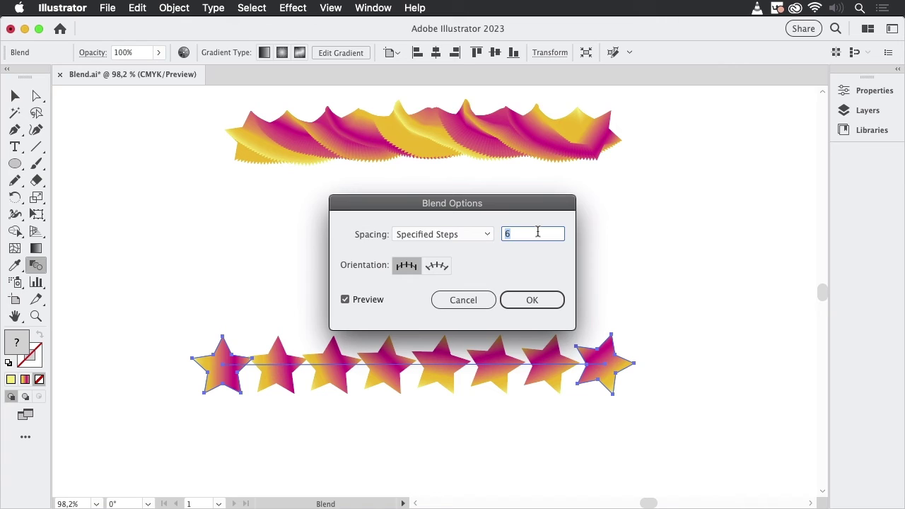
pyautogui.write('300')
pyautogui.click(549, 300)
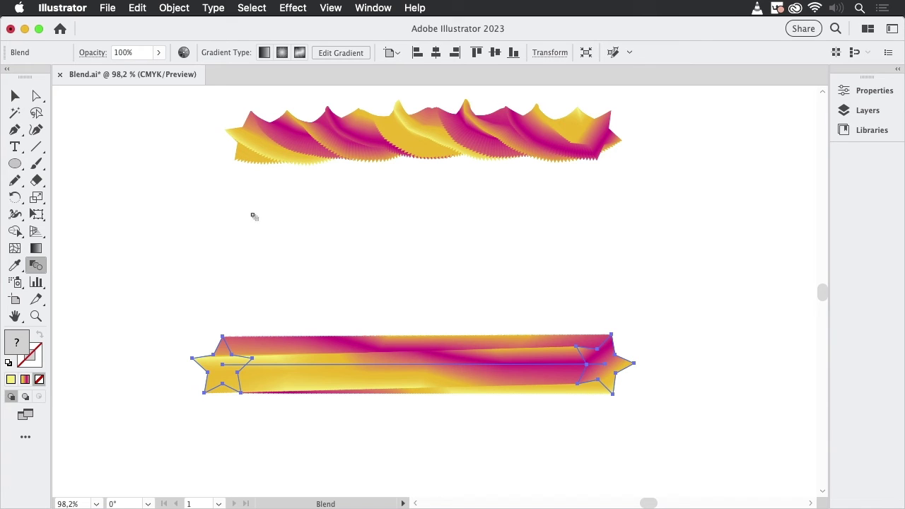
# Undo the 300-step spacing change and the blend between the two stars.
pyautogui.click(15, 95)
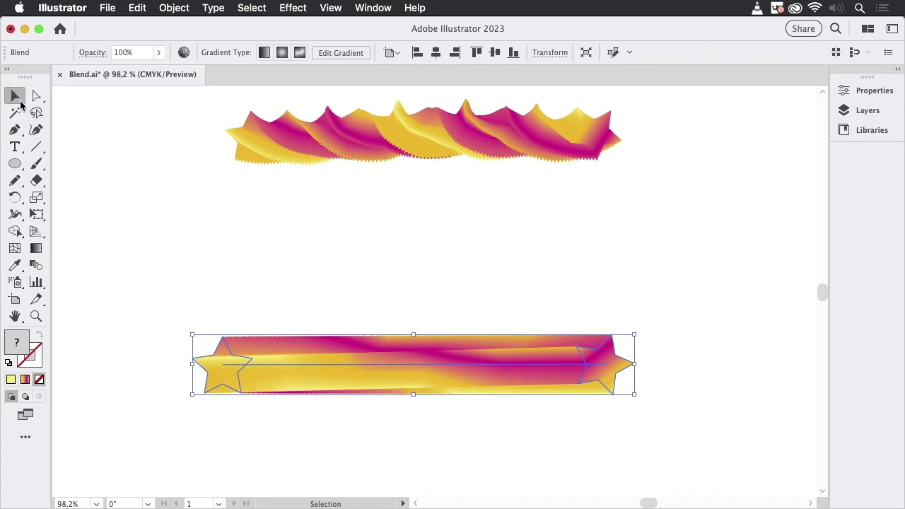
pyautogui.press('a')
pyautogui.press('super+z')
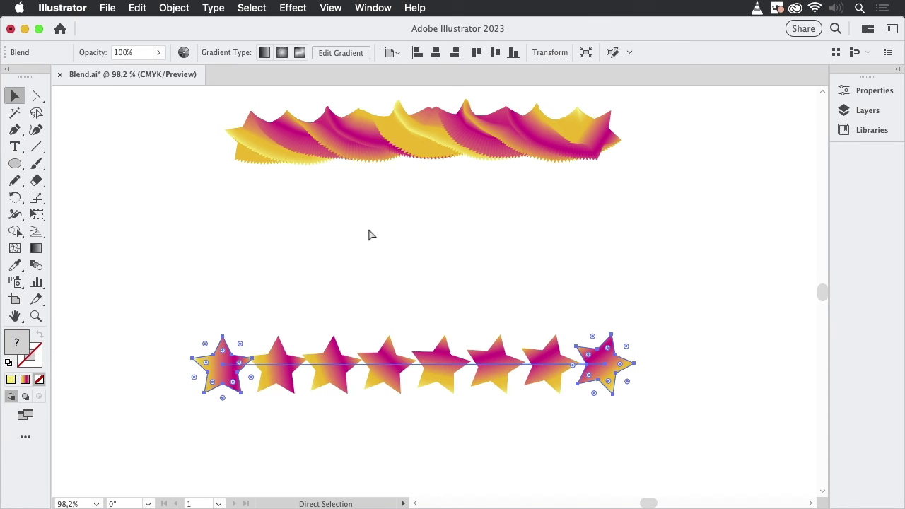
pyautogui.press('super+z')
# Select the right star, remove its rotation, and deselect it.
pyautogui.press('v')
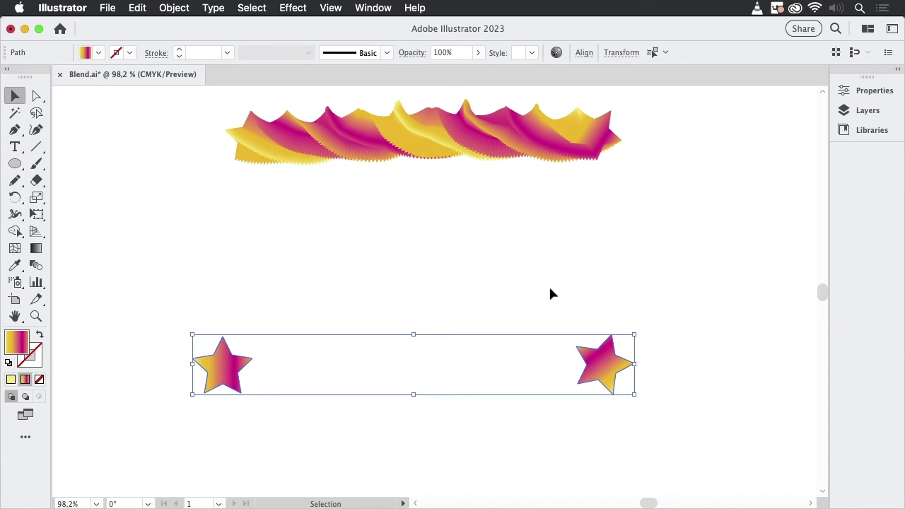
pyautogui.press('a')
pyautogui.click(602, 364)
pyautogui.press('v')
pyautogui.click(617, 310)
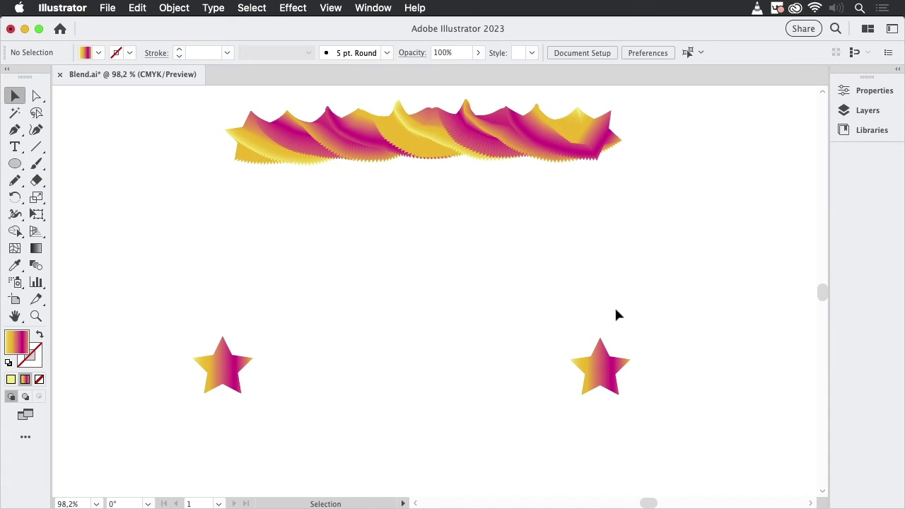
# Apply a Distort & Transform > Transform effect rotating the right star 351°.
pyautogui.click(607, 377)
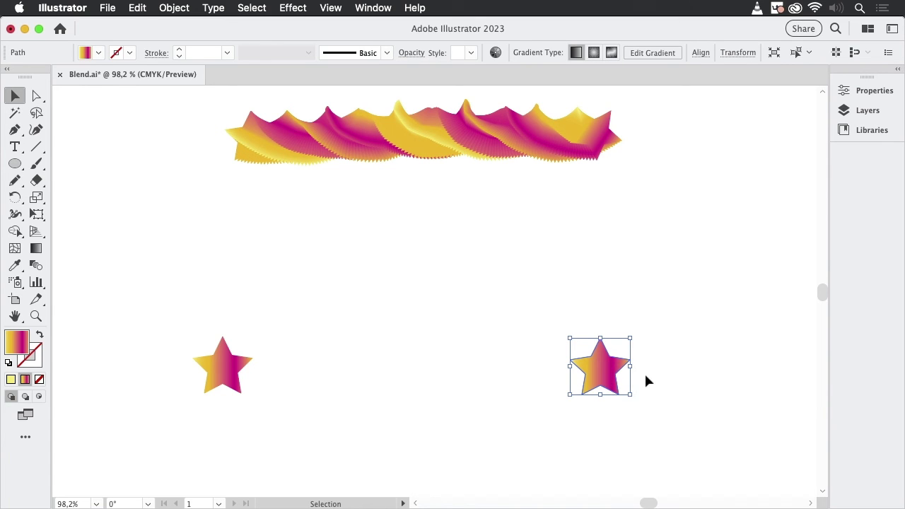
pyautogui.click(294, 9)
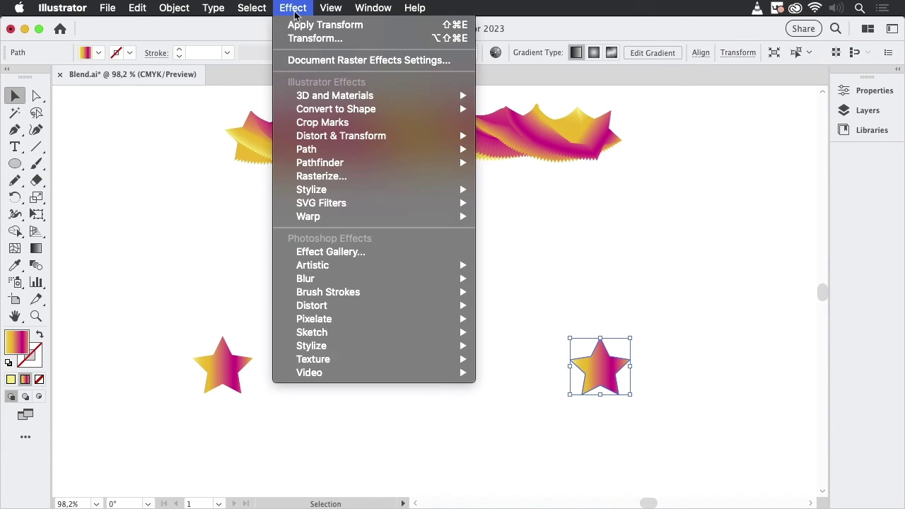
pyautogui.moveTo(368, 137)
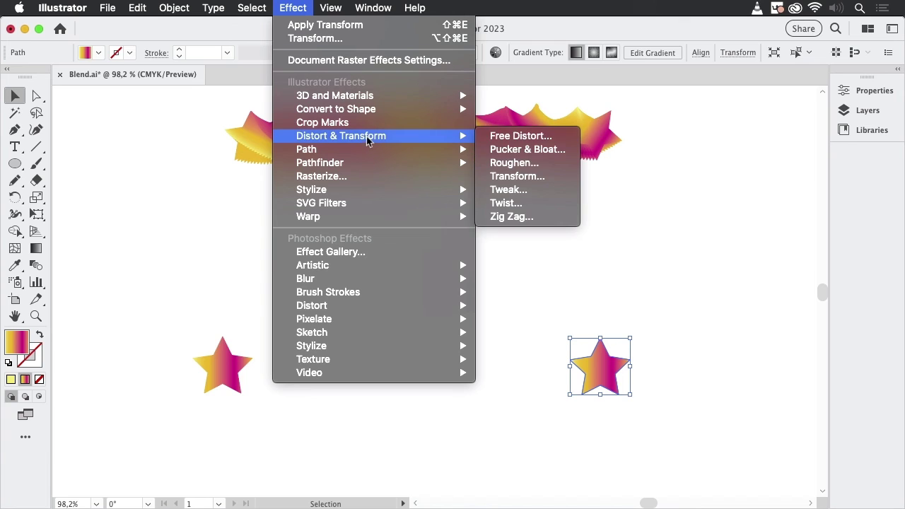
pyautogui.click(534, 177)
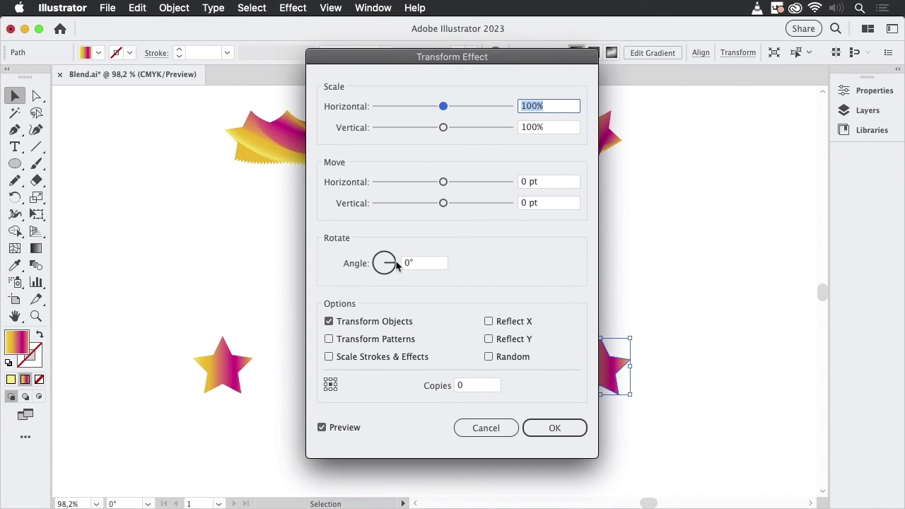
pyautogui.moveTo(397, 265)
pyautogui.mouseDown()
pyautogui.moveTo(372, 256)
pyautogui.moveTo(414, 267)
pyautogui.mouseUp()
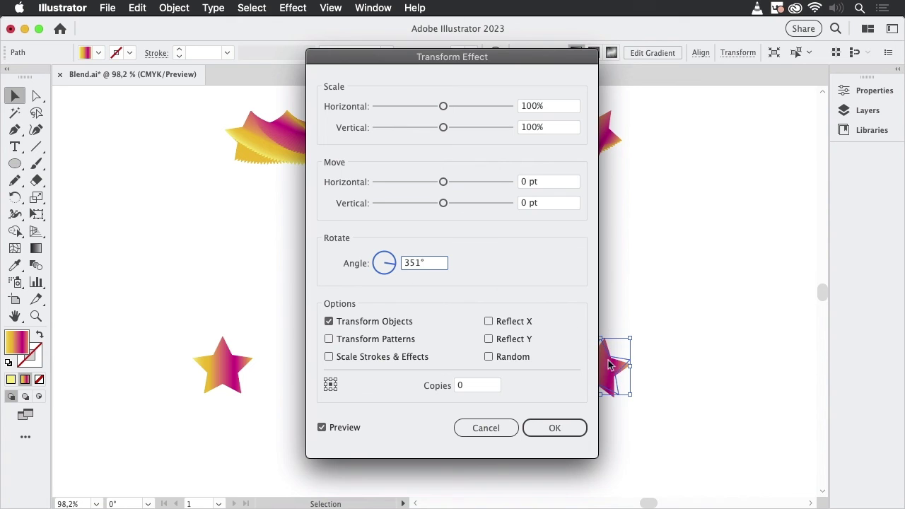
pyautogui.click(584, 427)
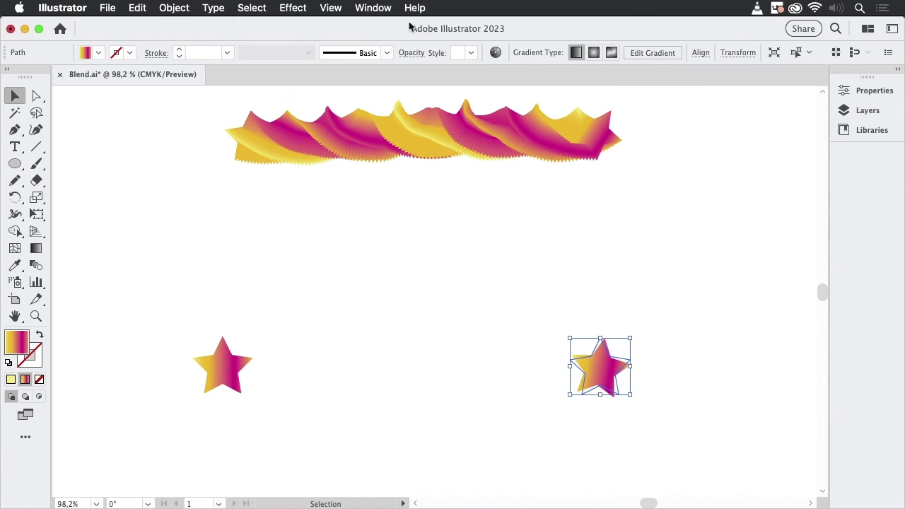
# Duplicate the star's Transform effect in the Appearance panel so it applies twice.
pyautogui.click(373, 9)
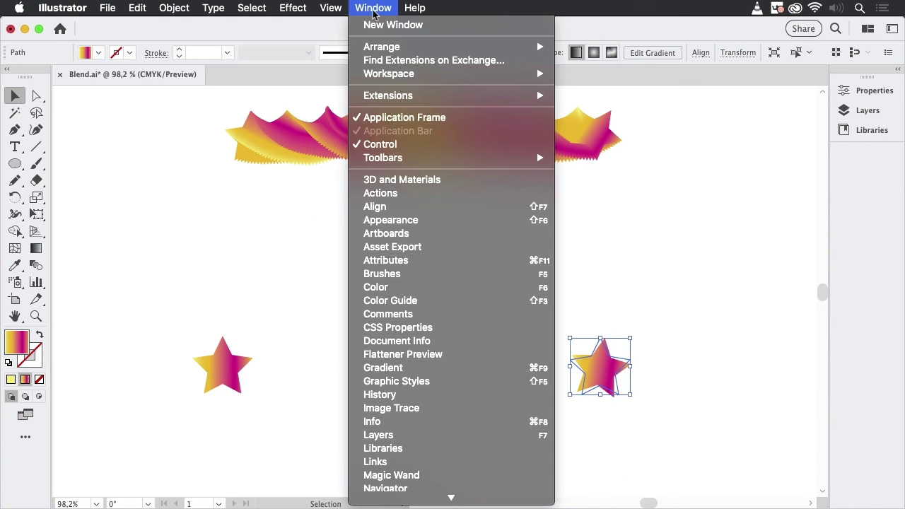
pyautogui.click(396, 221)
pyautogui.moveTo(321, 235); pyautogui.dragTo(431, 192)
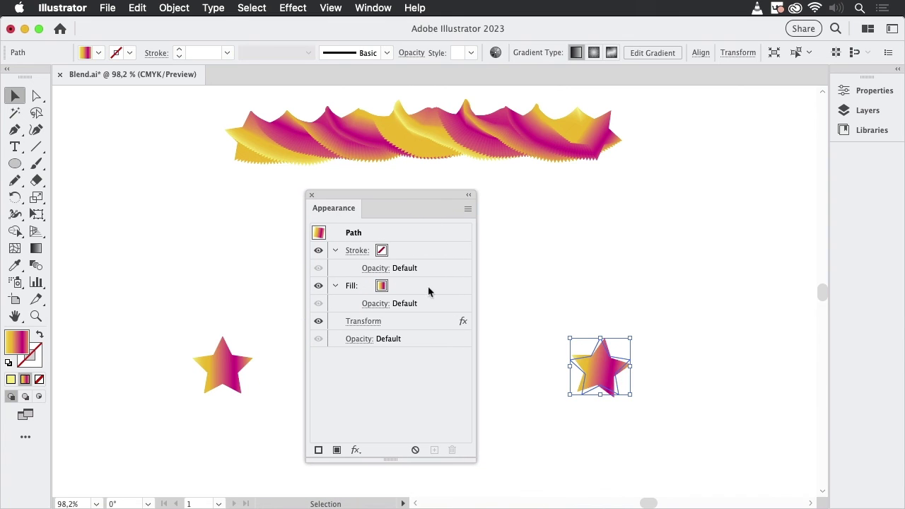
pyautogui.click(430, 328)
pyautogui.click(436, 450)
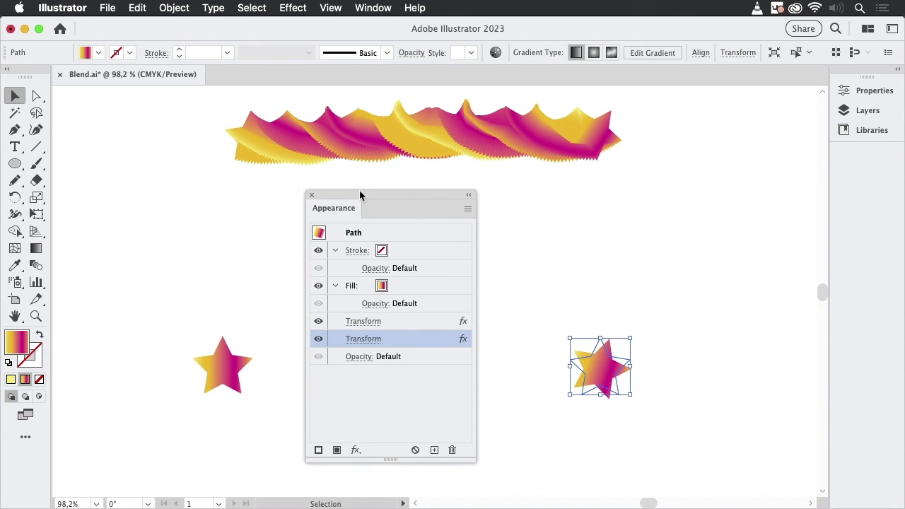
pyautogui.click(312, 196)
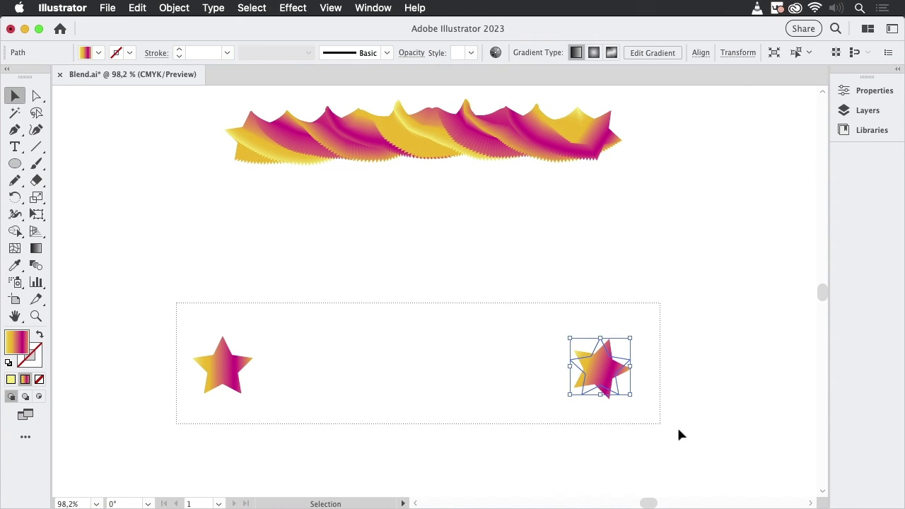
# Select both stars, blend them at 300 specified steps, then deselect the finished ribbon.
pyautogui.press('super+a')
pyautogui.press('super+alt+b')
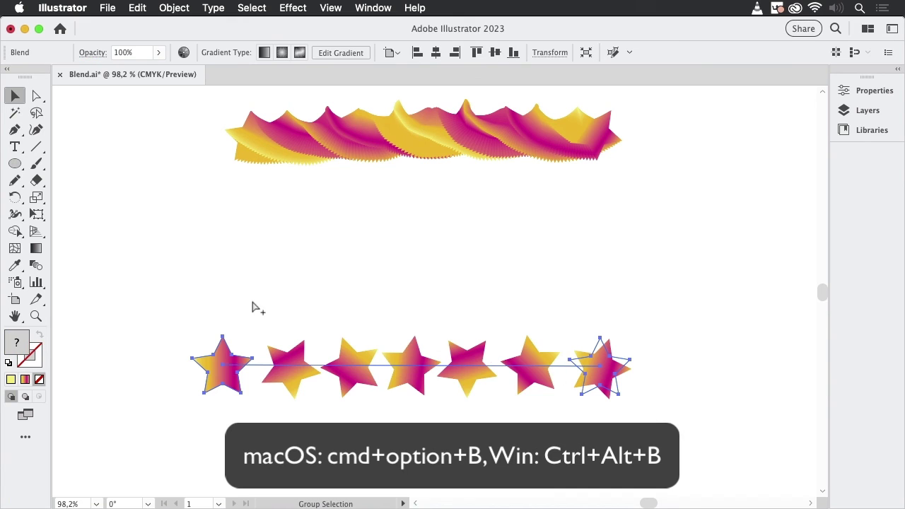
pyautogui.doubleClick(36, 266)
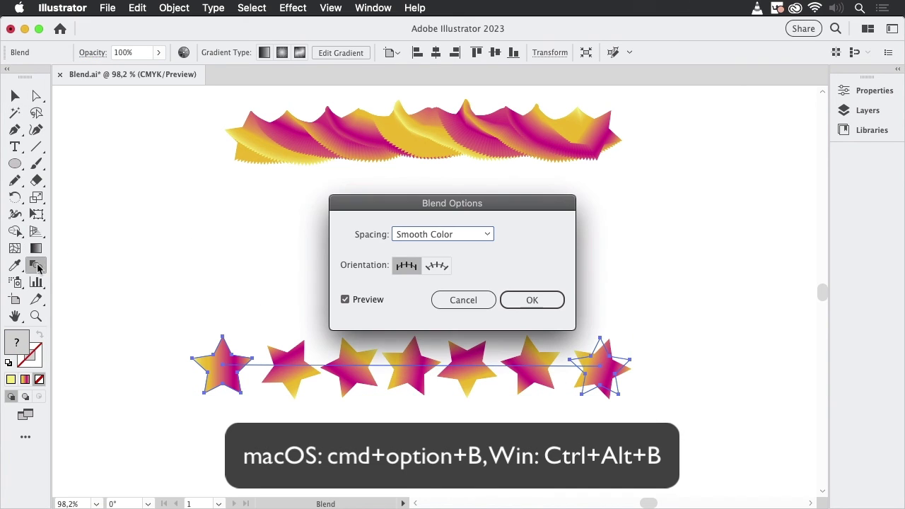
pyautogui.click(467, 235)
pyautogui.click(460, 265)
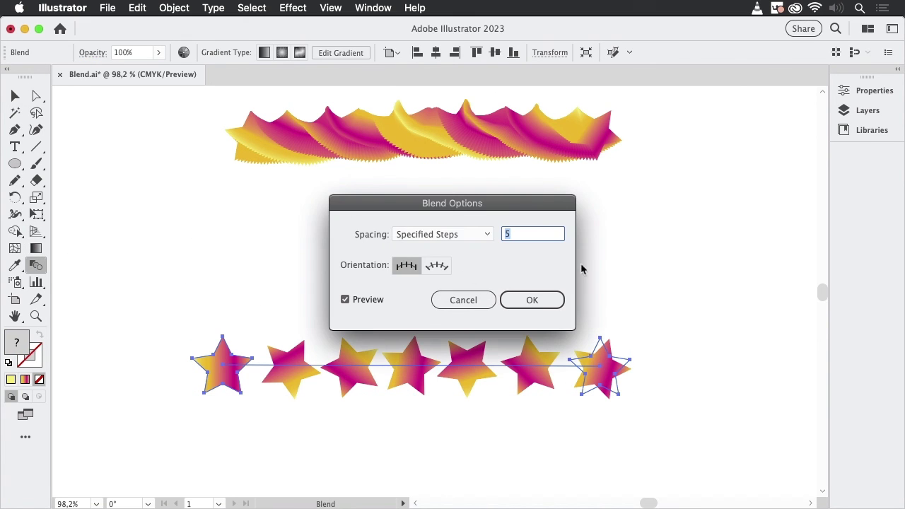
pyautogui.write('300')
pyautogui.click(554, 301)
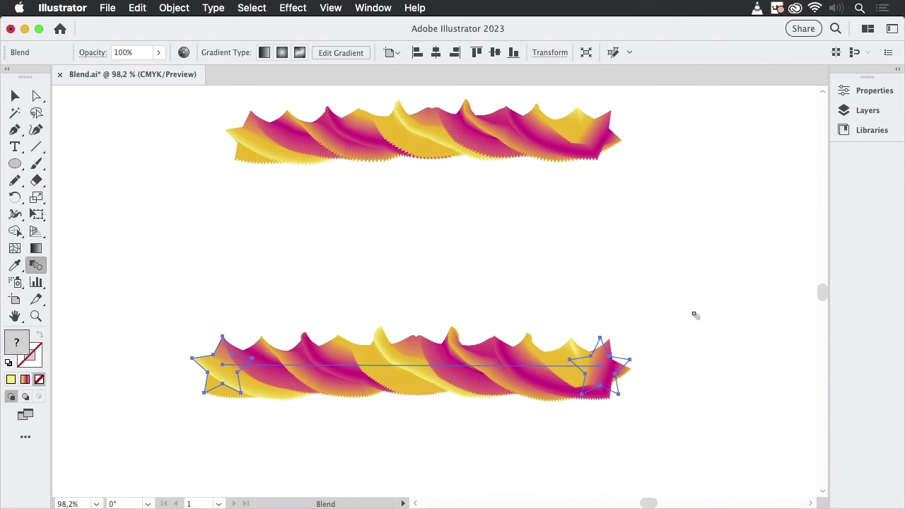
pyautogui.click(14, 95)
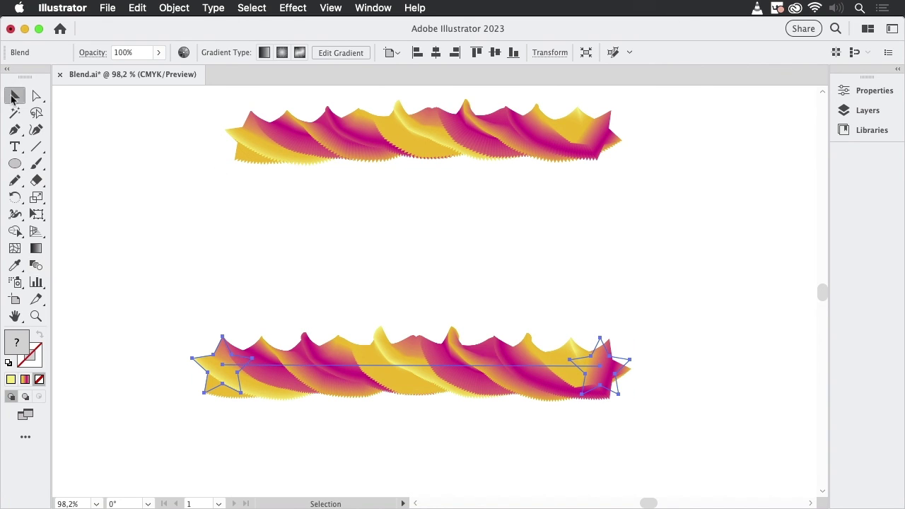
pyautogui.click(361, 247)
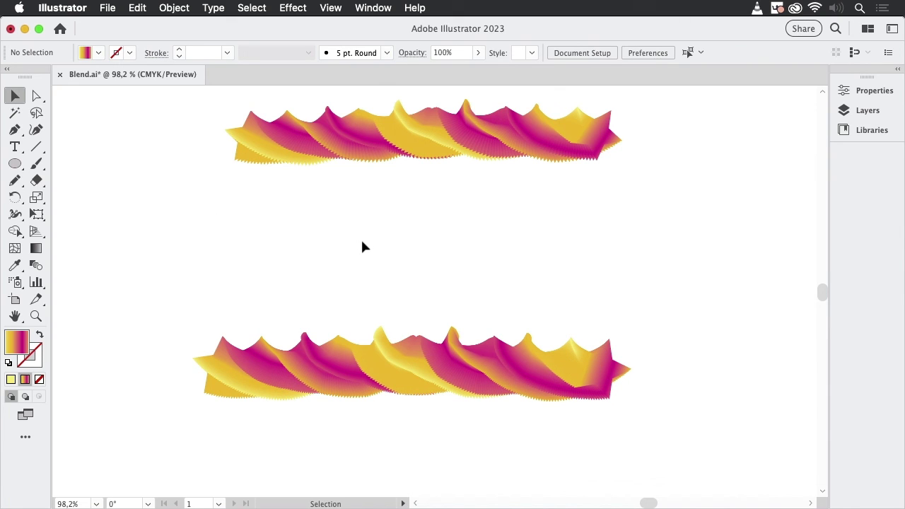